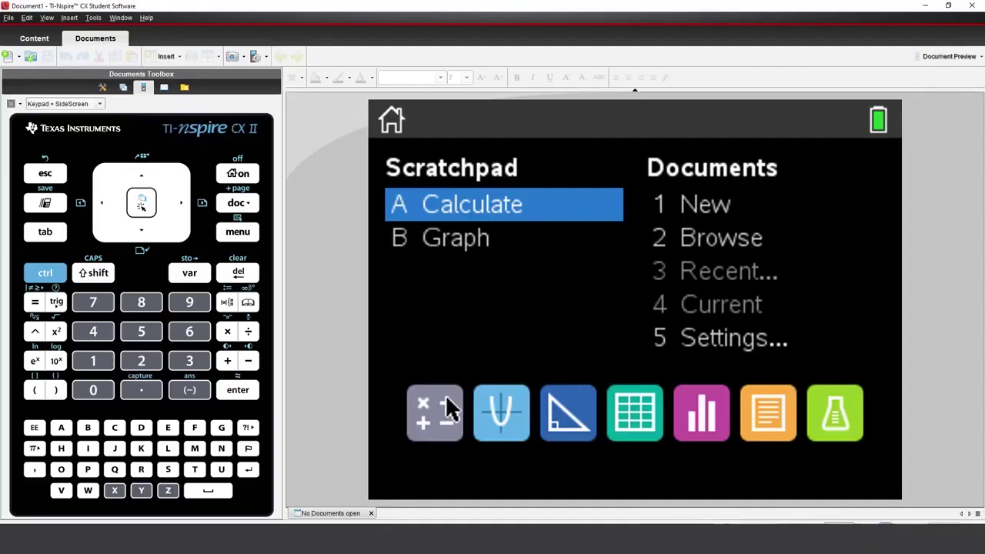
Start a new document and add a Graphs page as page 1.1
click(93, 361)
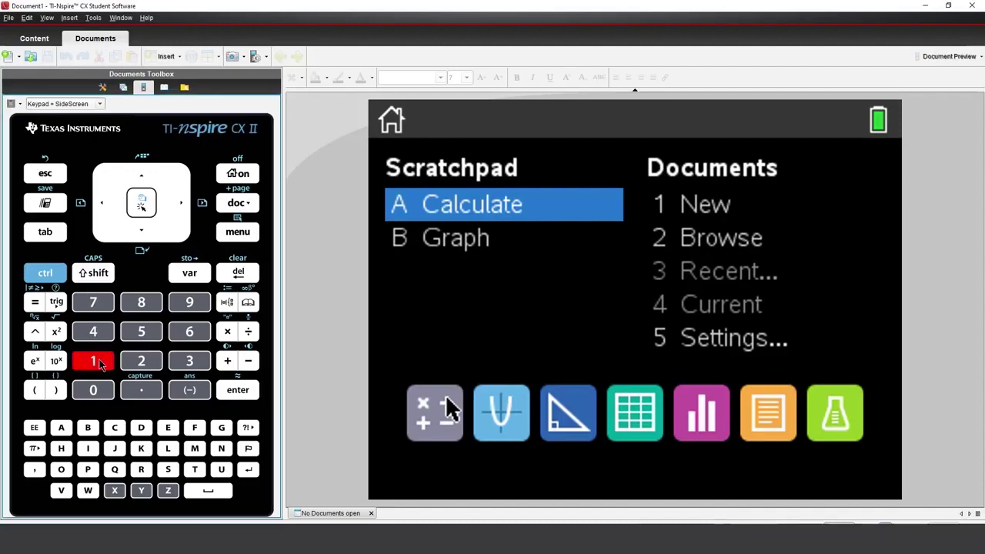
click(145, 361)
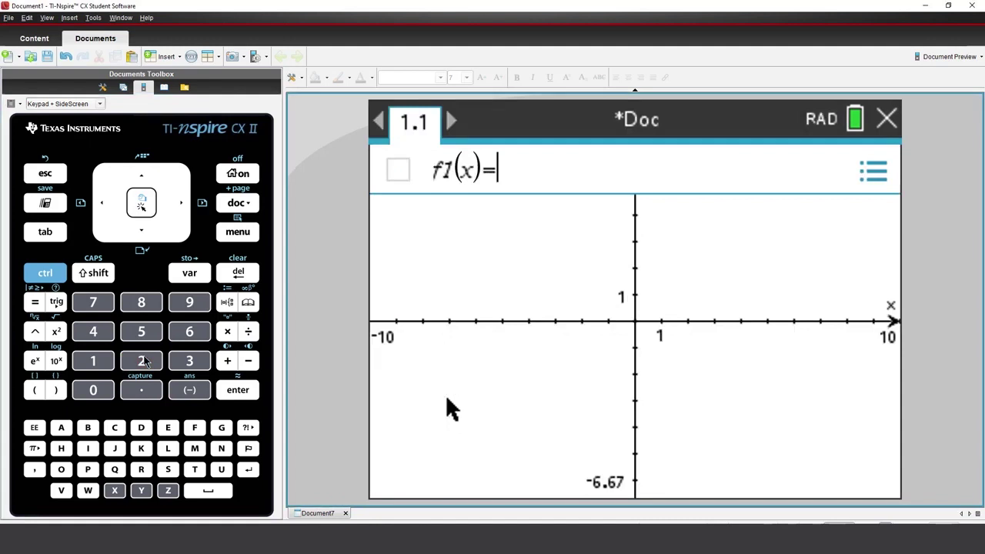
Insert Sydney Harbour Bridge.jpg from the Pictures folder as the graph page's image
click(170, 58)
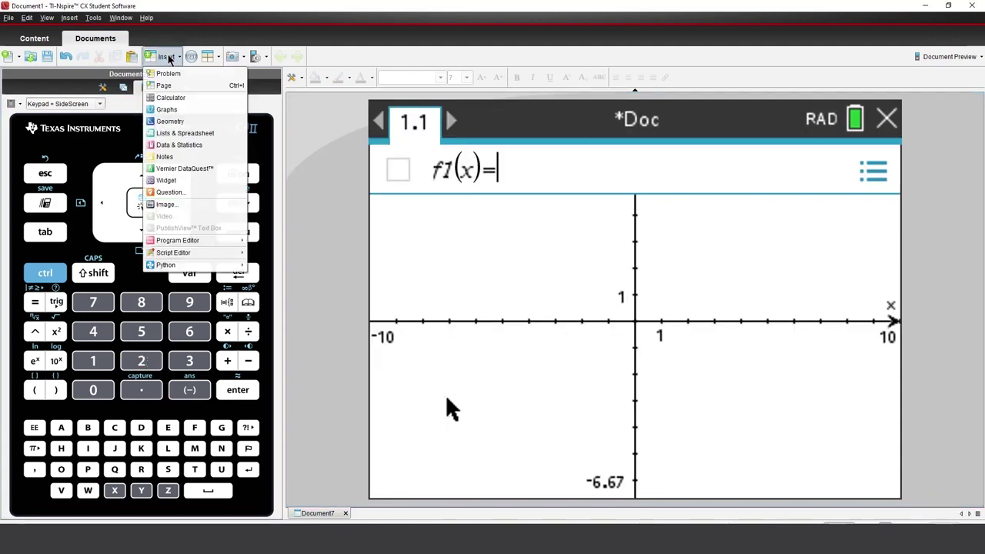
click(169, 206)
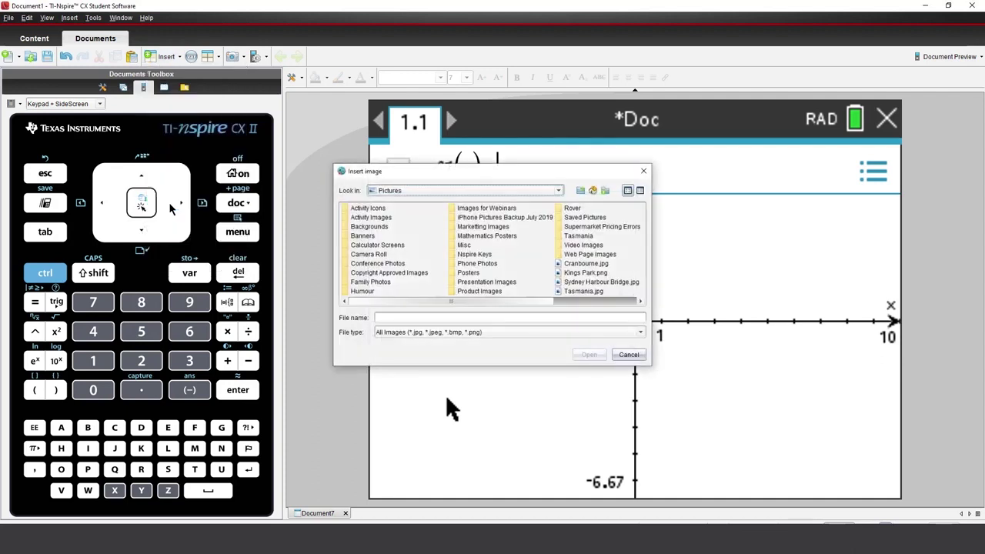
click(594, 282)
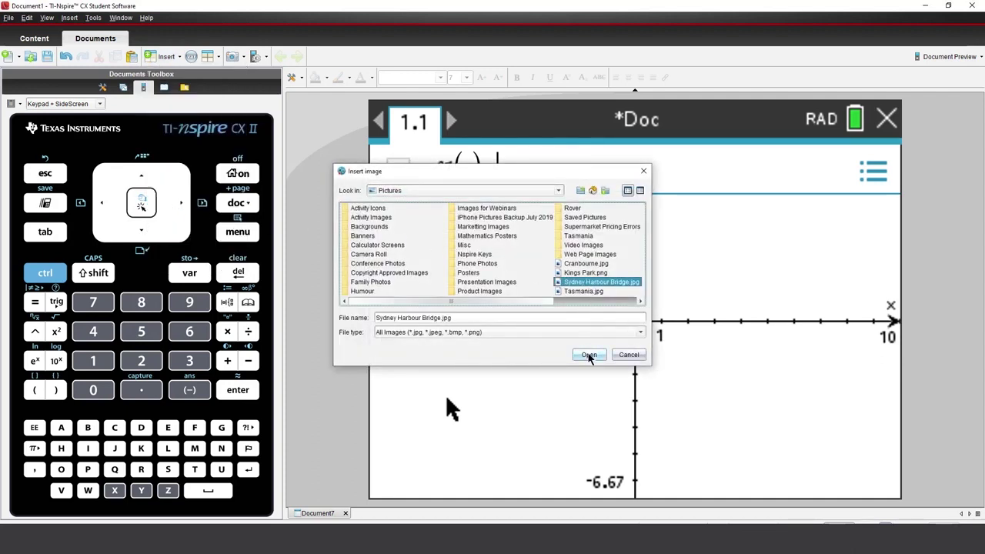
click(590, 358)
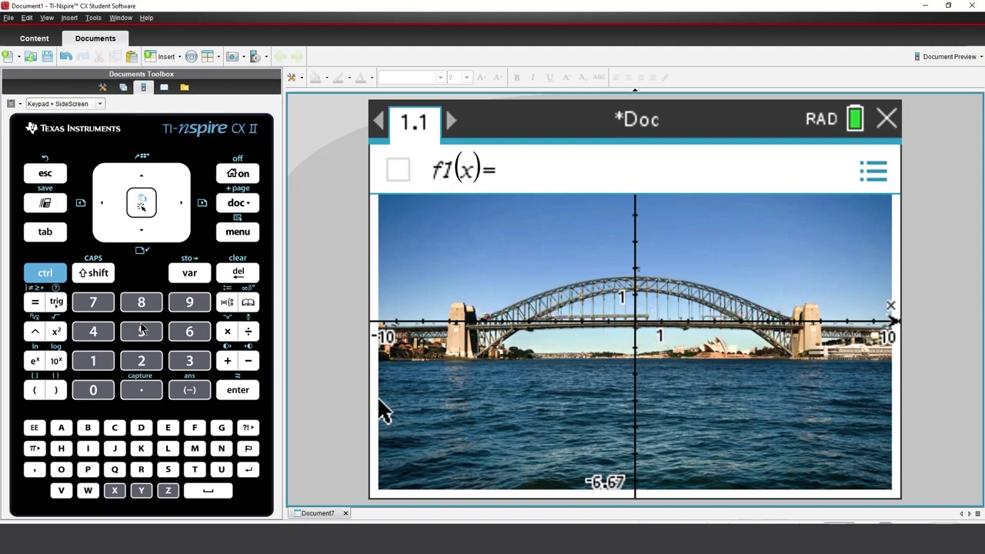
Calculate 250/6 = 41.6666666667 in the Scratchpad, then return to the bridge graph page
click(36, 209)
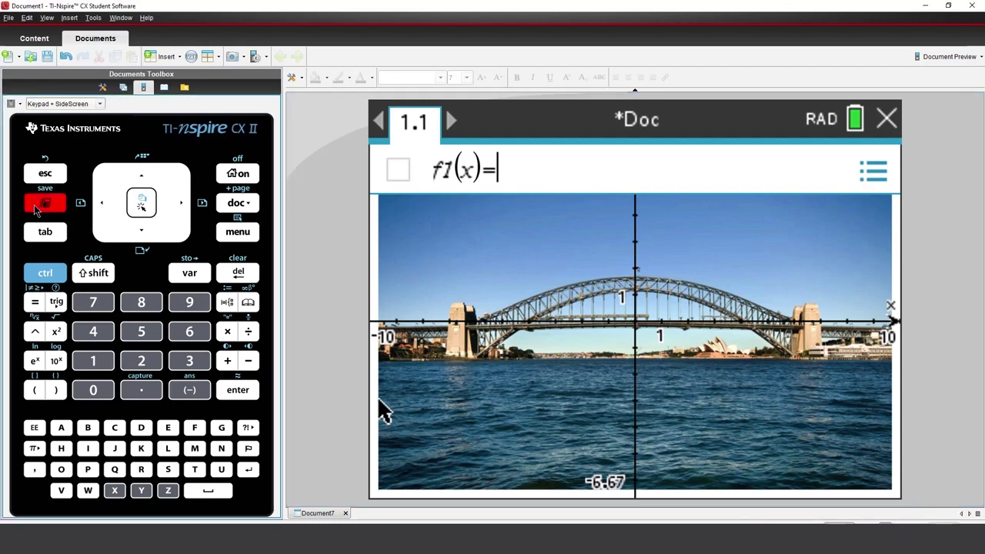
click(141, 360)
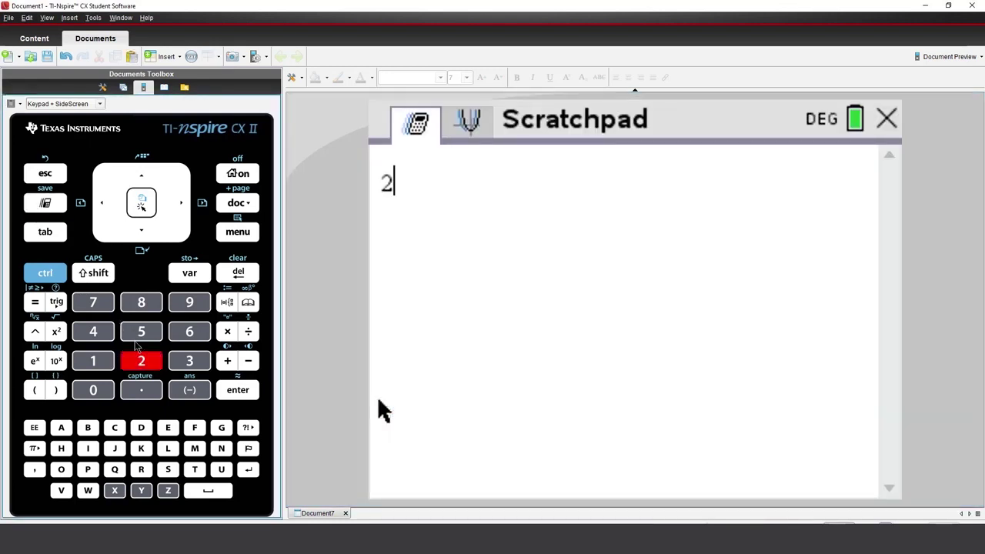
click(141, 331)
click(93, 390)
click(248, 331)
click(189, 331)
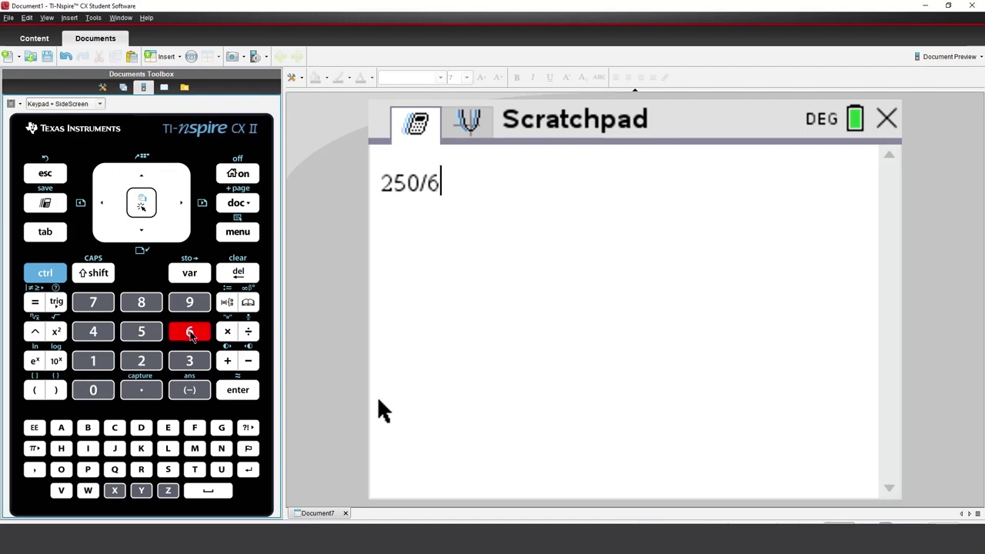
click(238, 390)
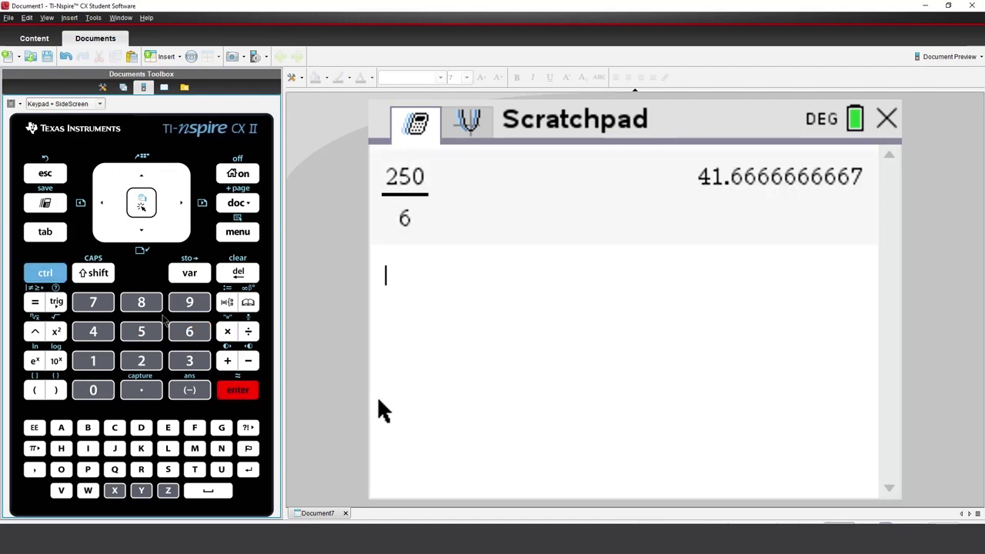
click(44, 175)
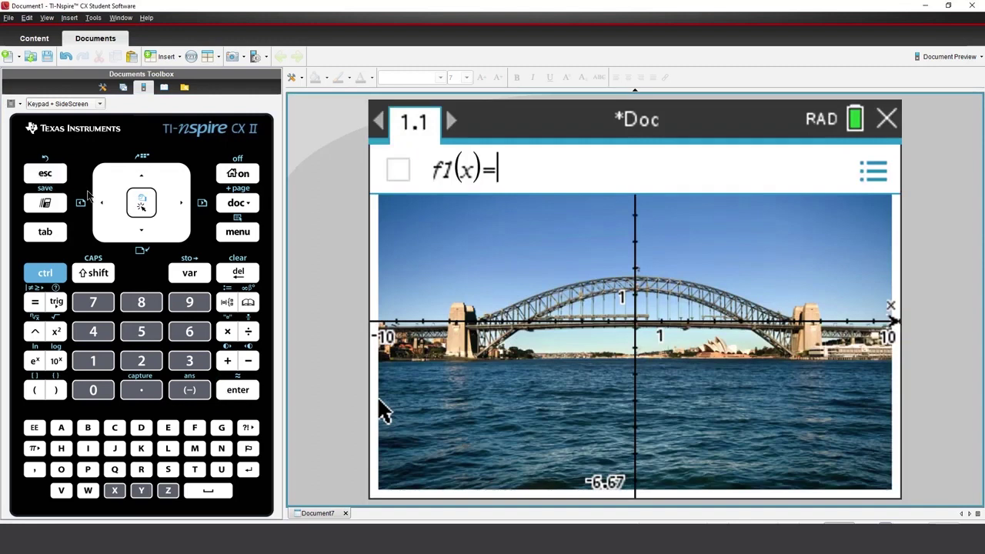
In Window Settings, set XMin to -420, XMax to 420 and XScale to 50
click(224, 235)
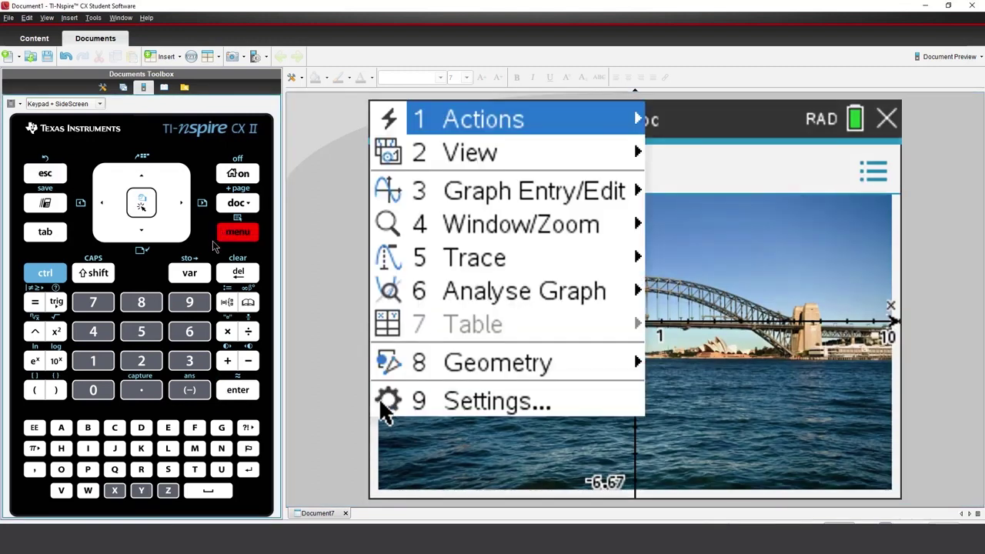
click(98, 335)
click(94, 361)
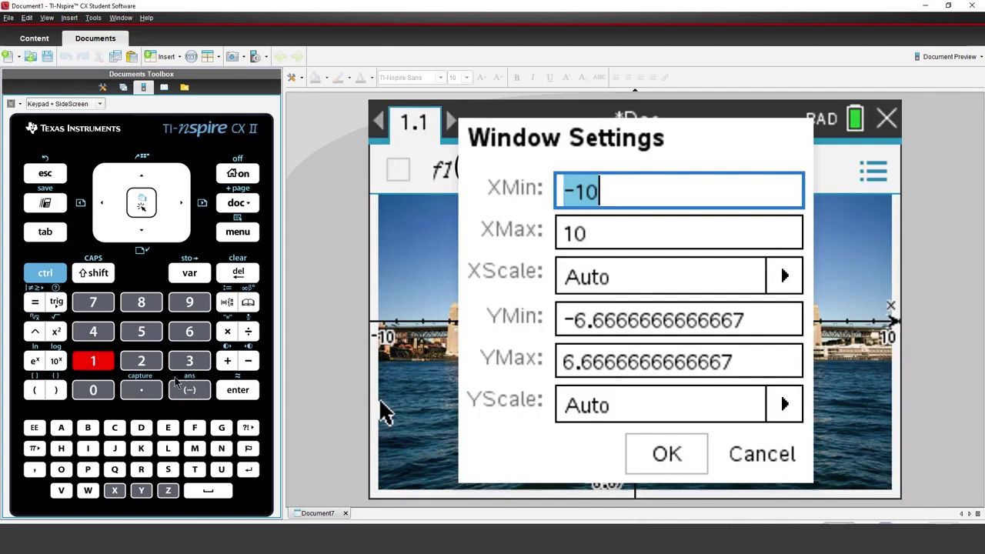
click(193, 391)
click(102, 335)
click(130, 363)
click(107, 393)
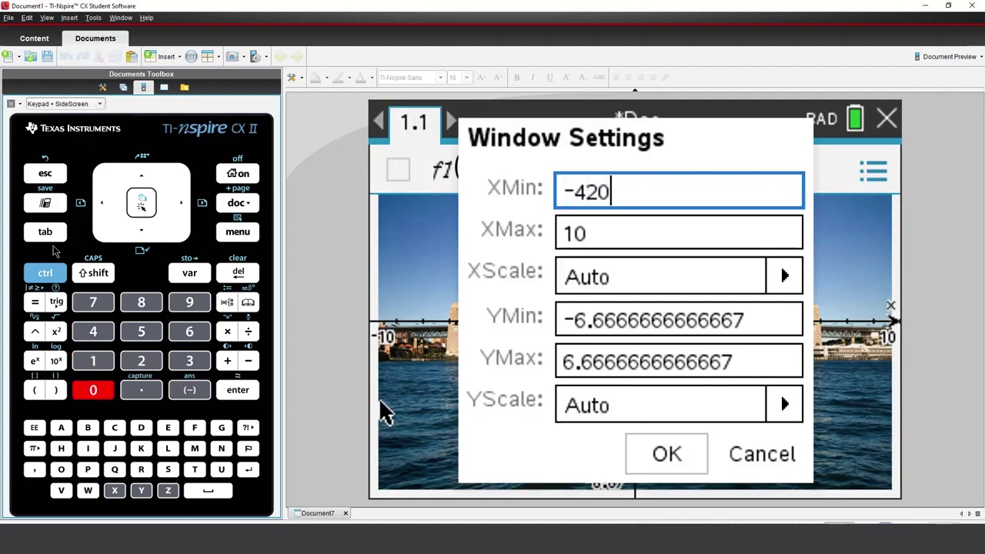
click(47, 235)
click(102, 337)
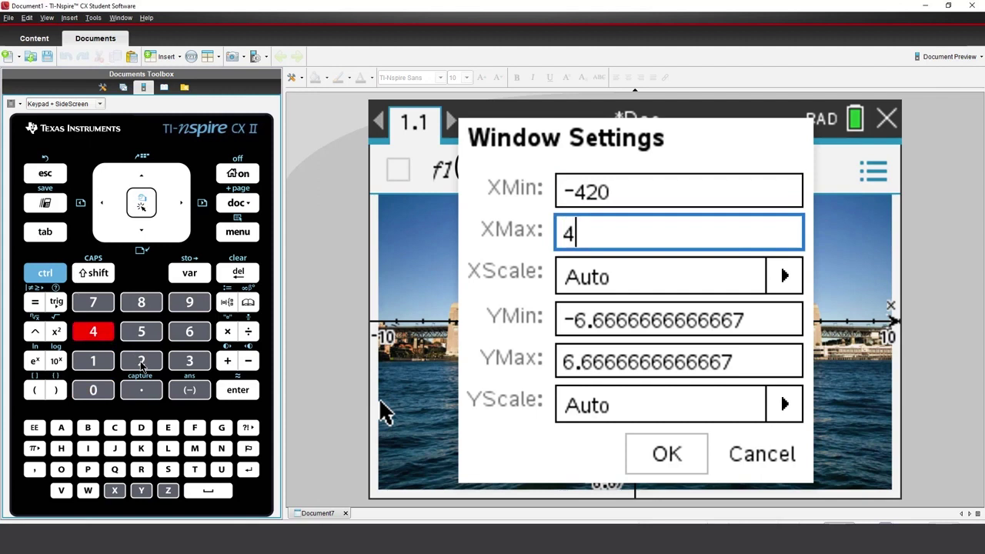
click(133, 364)
click(104, 393)
click(45, 236)
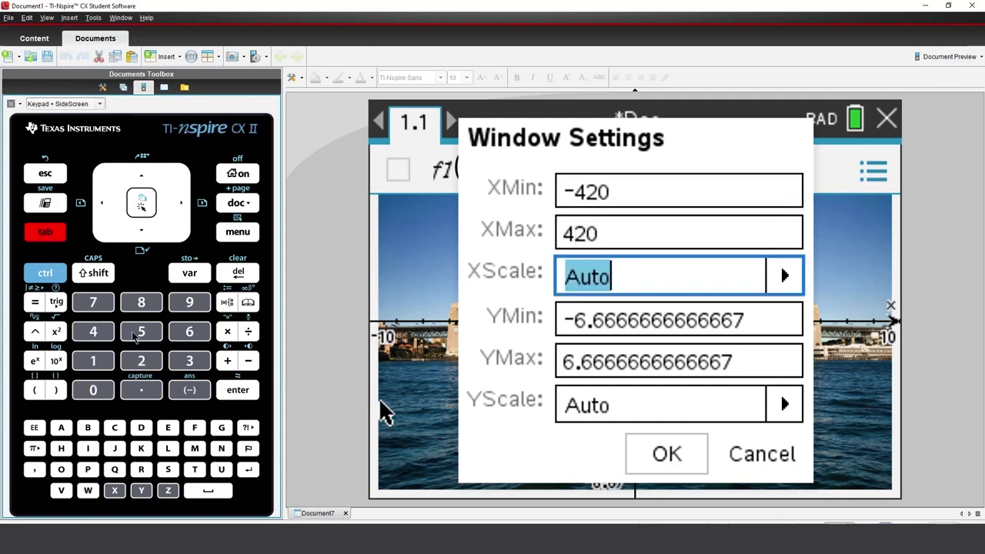
click(137, 337)
click(100, 393)
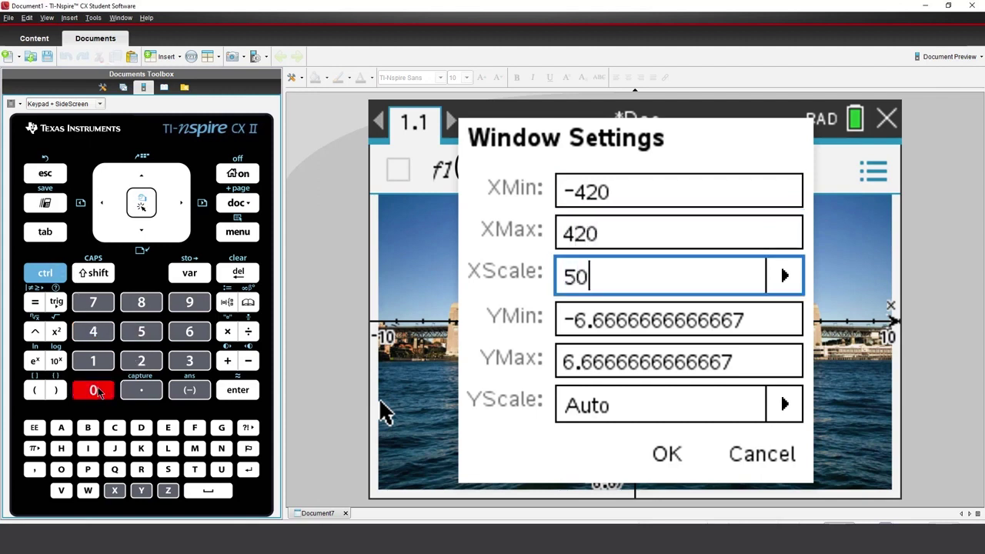
Multiply YMin and YMax by 42, set YScale to 50, and apply the window
click(56, 234)
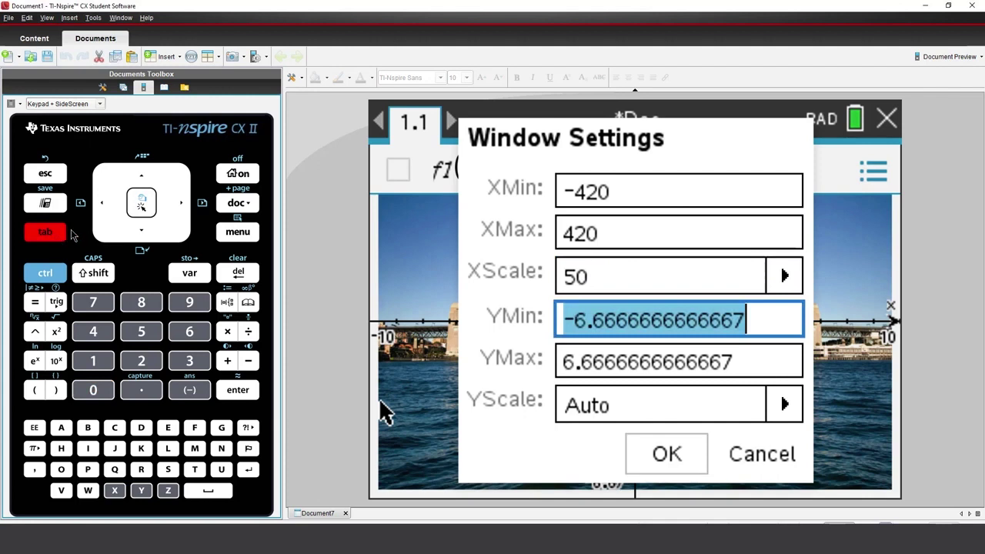
click(183, 204)
click(227, 332)
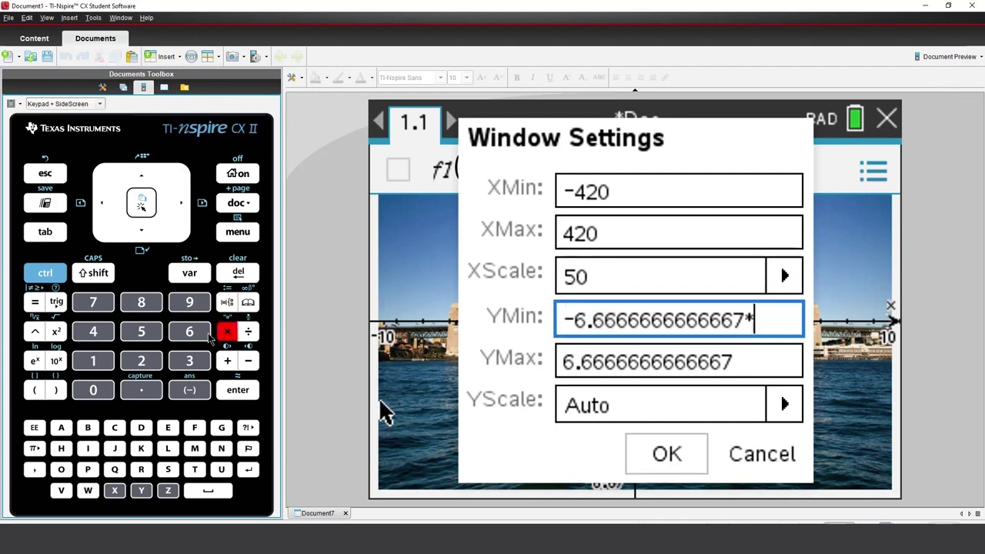
click(99, 336)
click(141, 361)
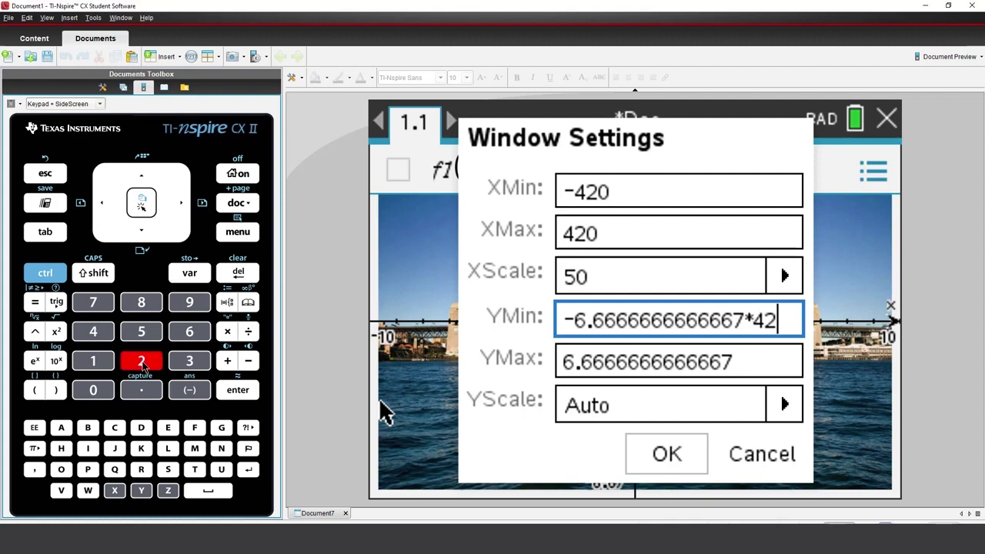
click(55, 237)
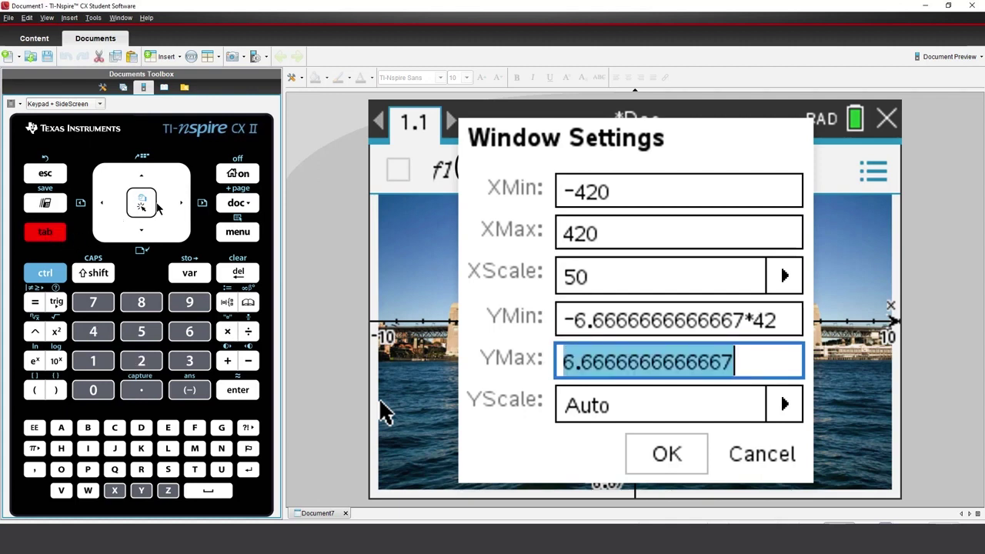
click(183, 205)
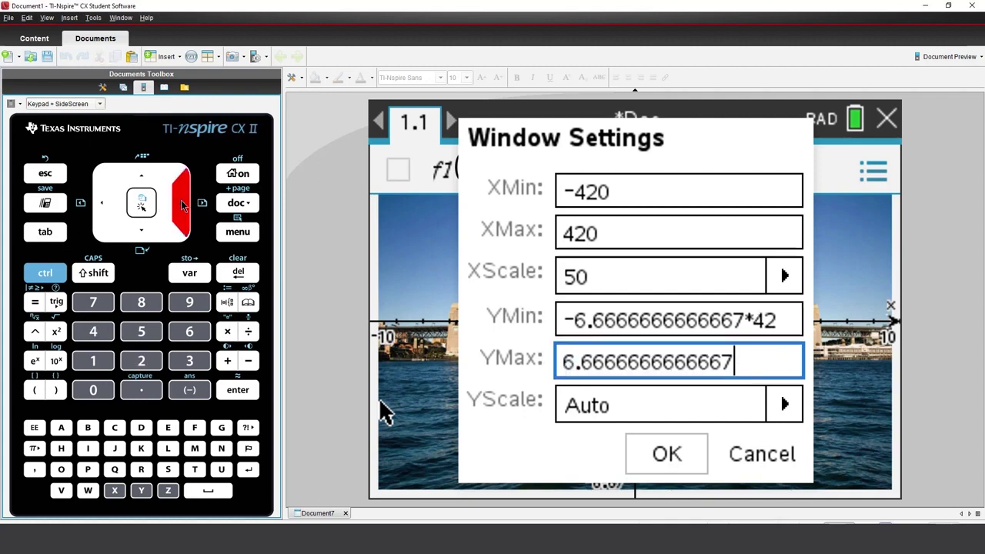
click(227, 331)
click(93, 331)
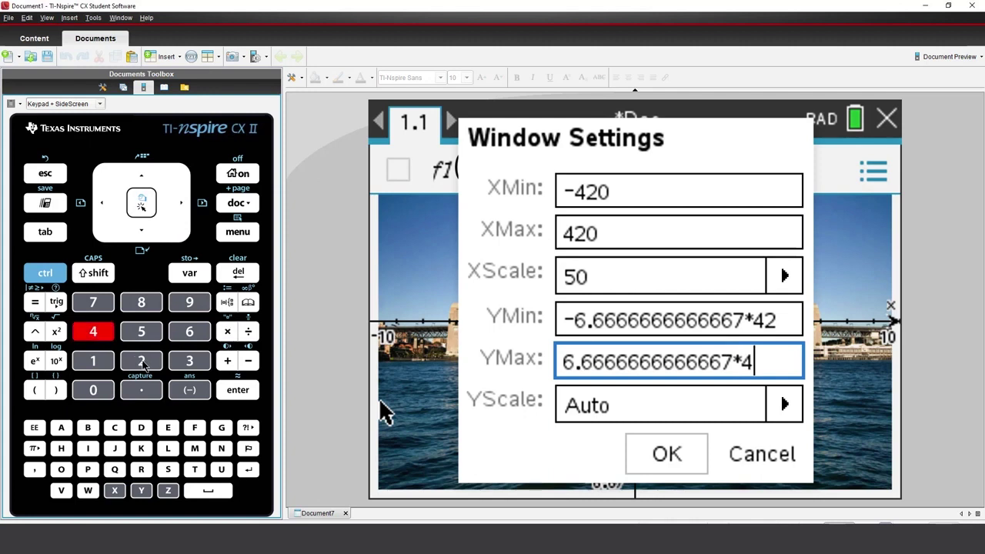
click(140, 360)
click(48, 234)
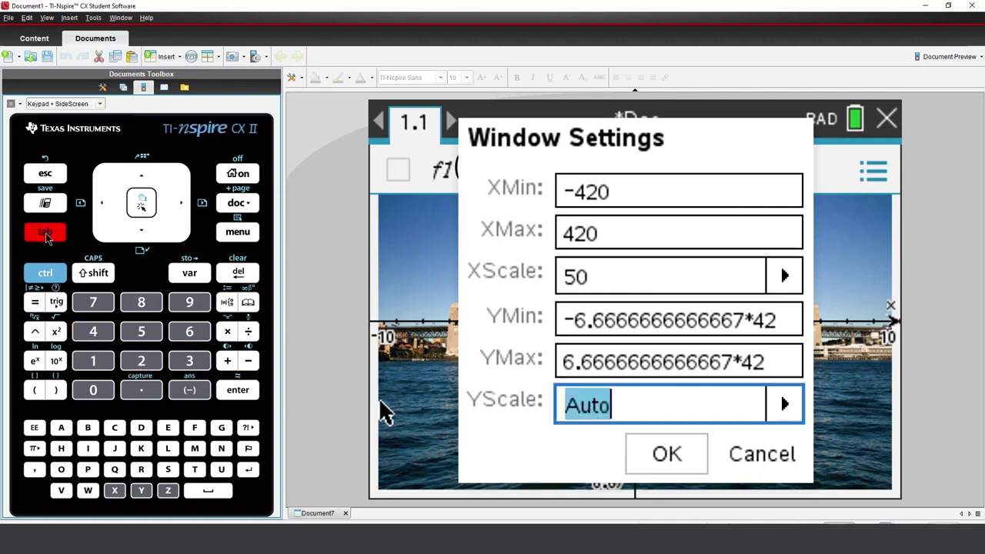
click(141, 331)
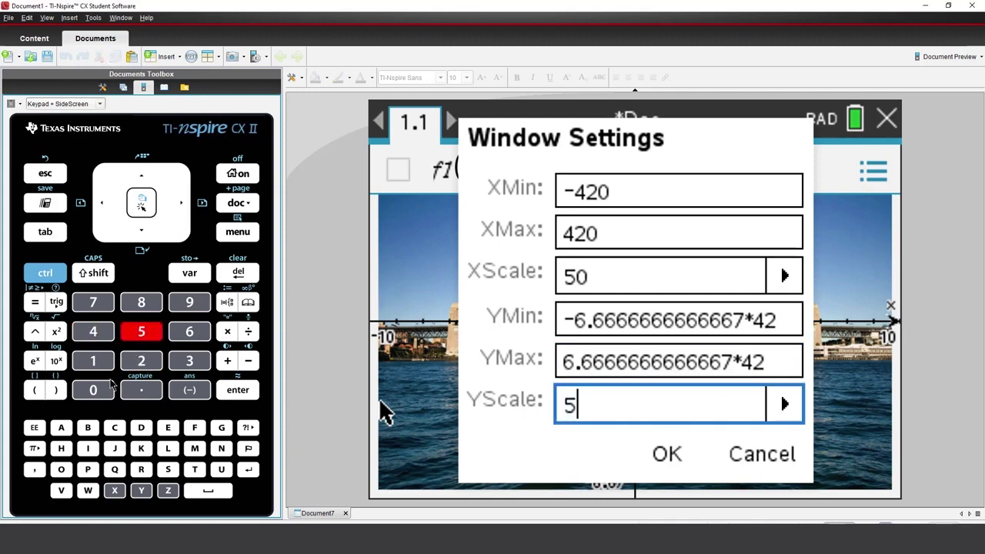
click(106, 391)
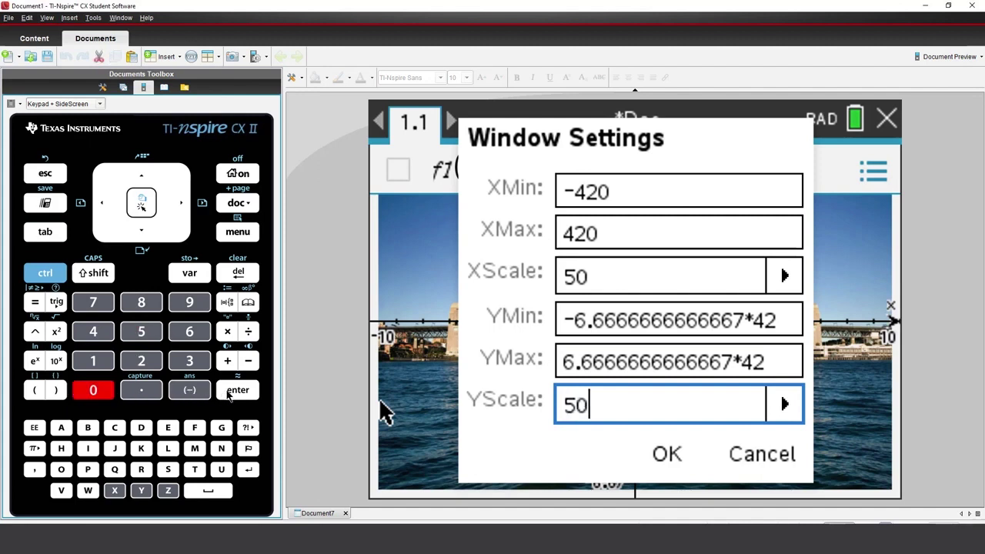
click(229, 393)
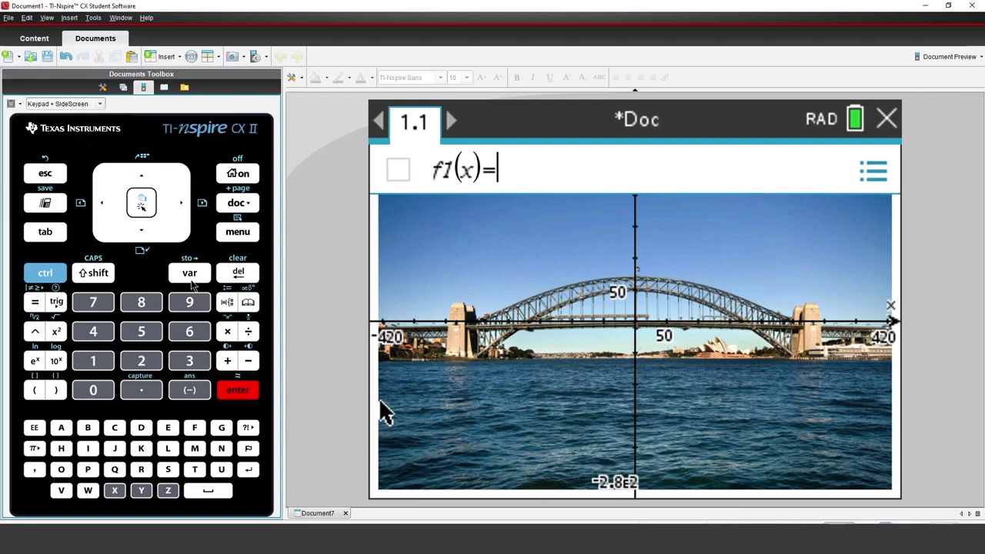
In Window Settings, append +60 to the YMin value
click(230, 241)
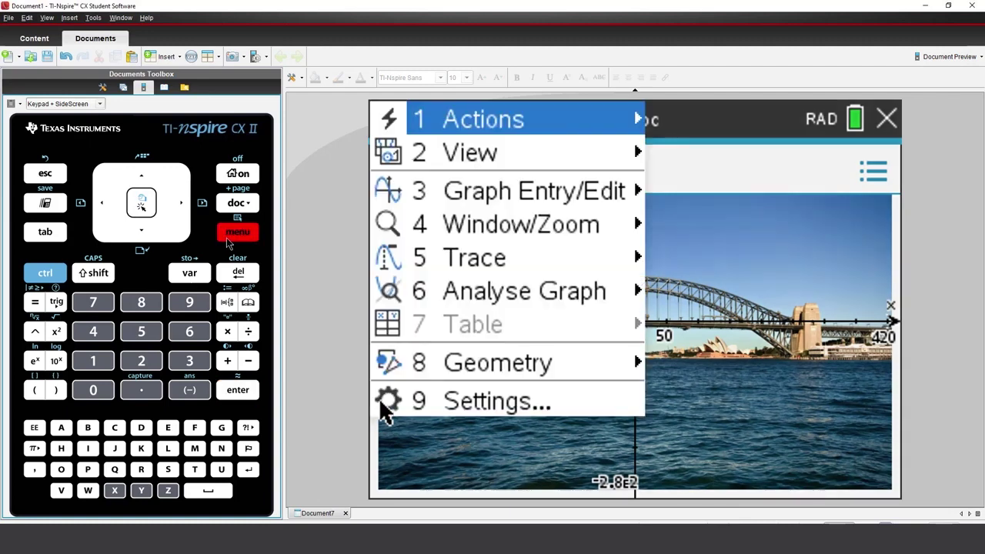
click(93, 333)
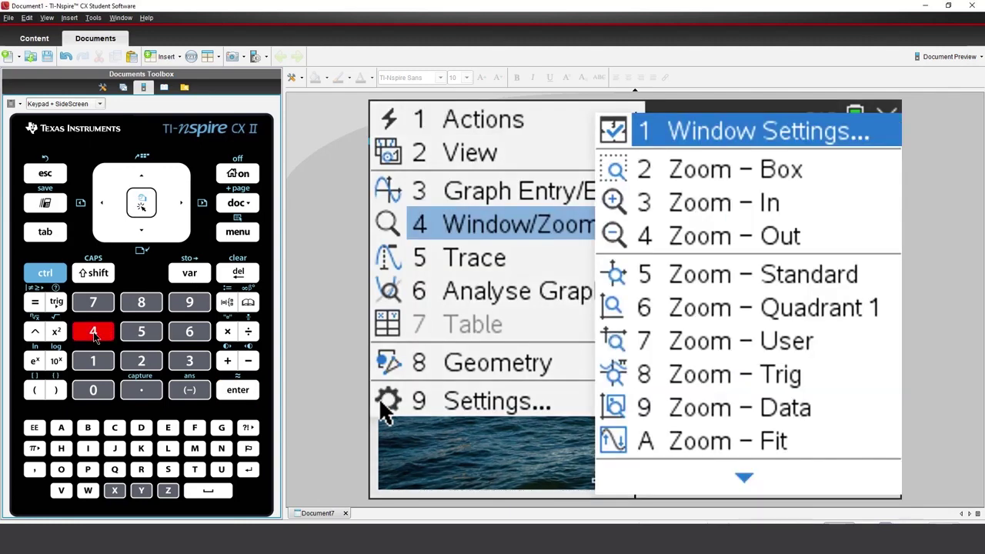
click(93, 362)
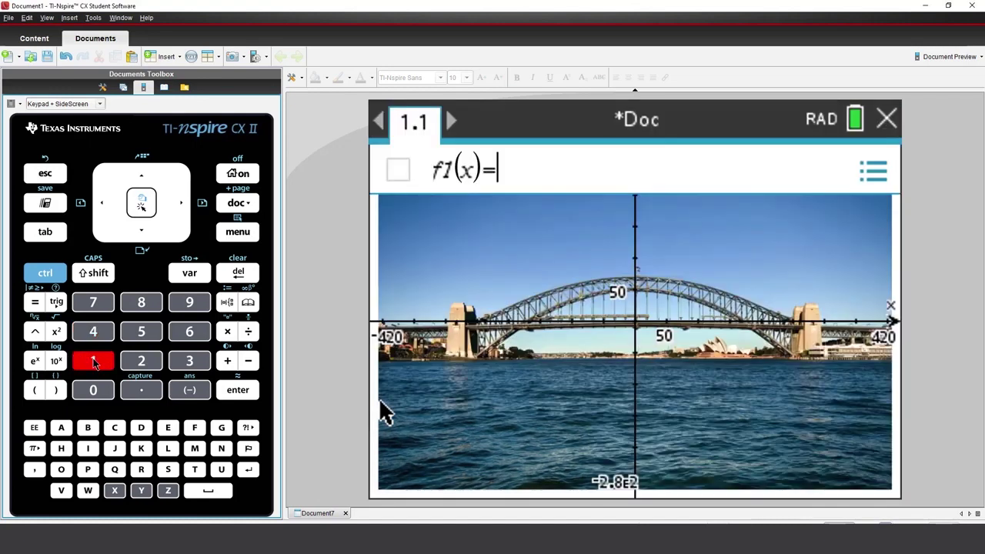
click(46, 233)
click(46, 232)
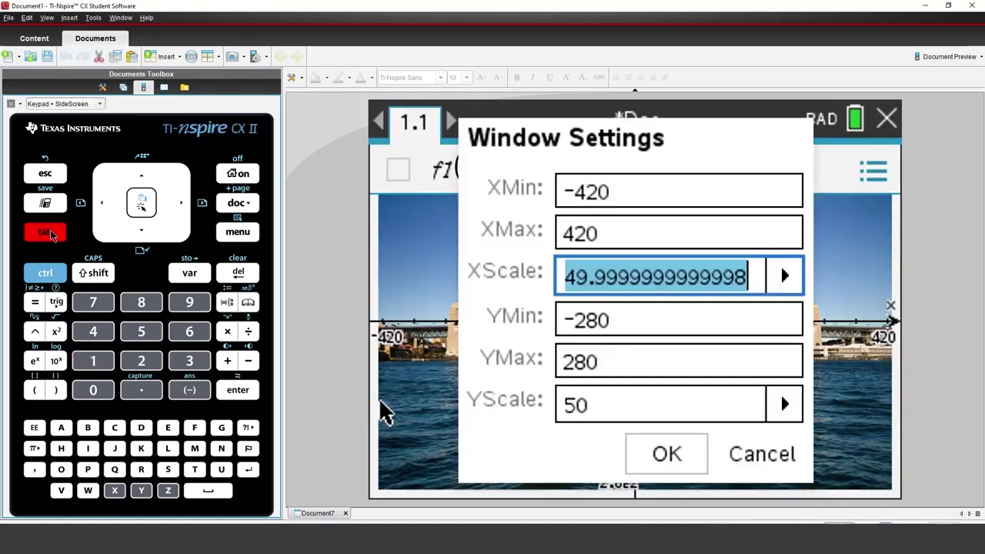
click(46, 233)
click(181, 207)
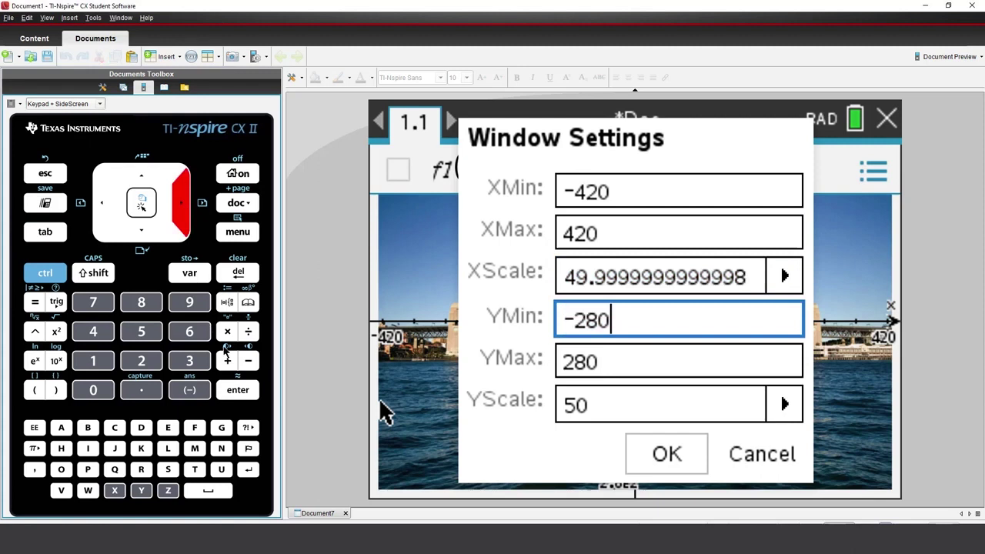
click(227, 361)
click(190, 332)
click(111, 392)
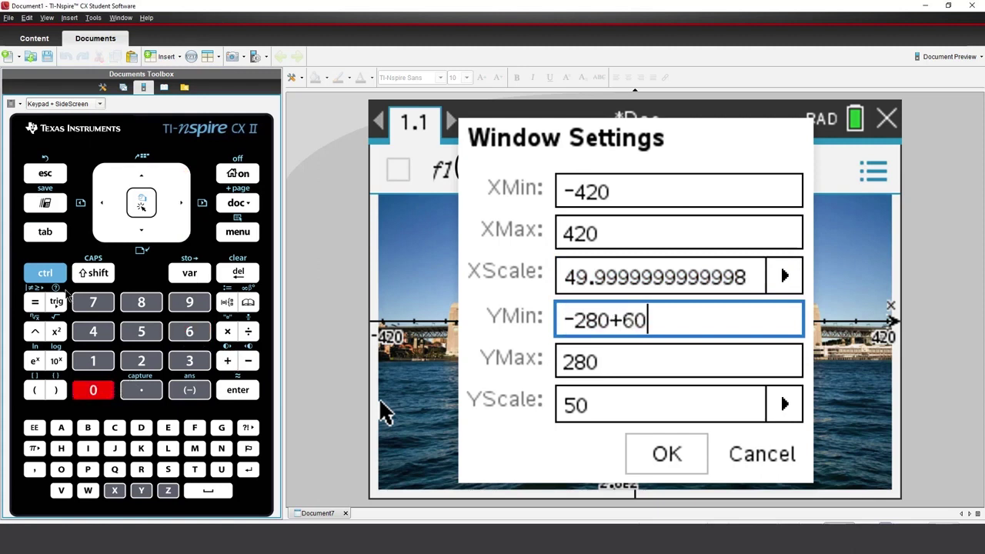
Append +60 to YMax and apply, giving a y-range of -220 to 340
click(44, 235)
click(178, 209)
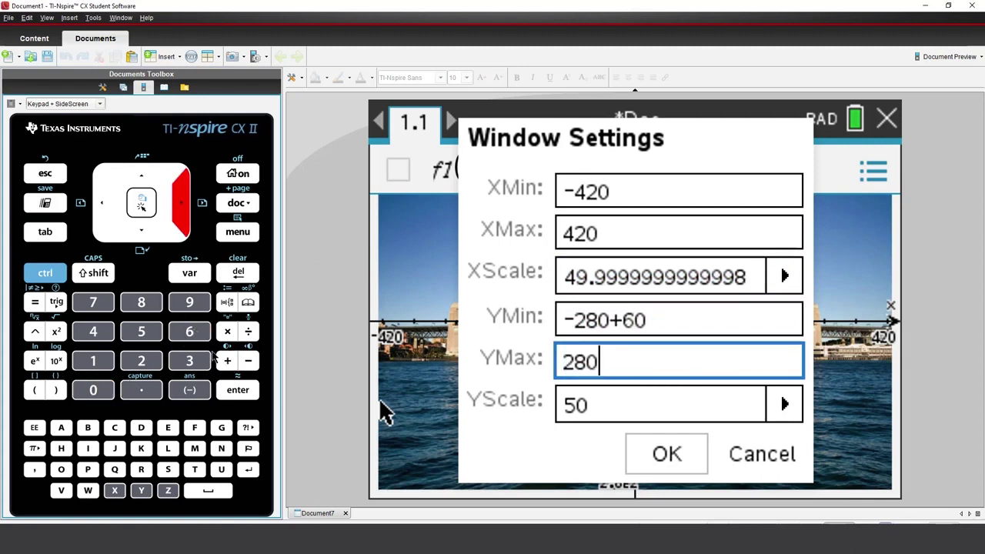
click(227, 361)
click(190, 332)
click(104, 391)
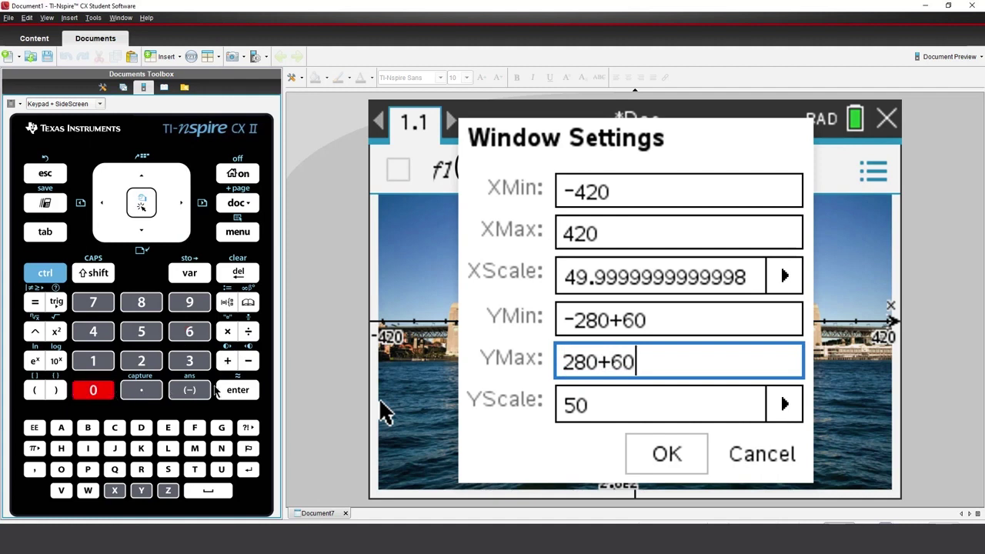
click(236, 391)
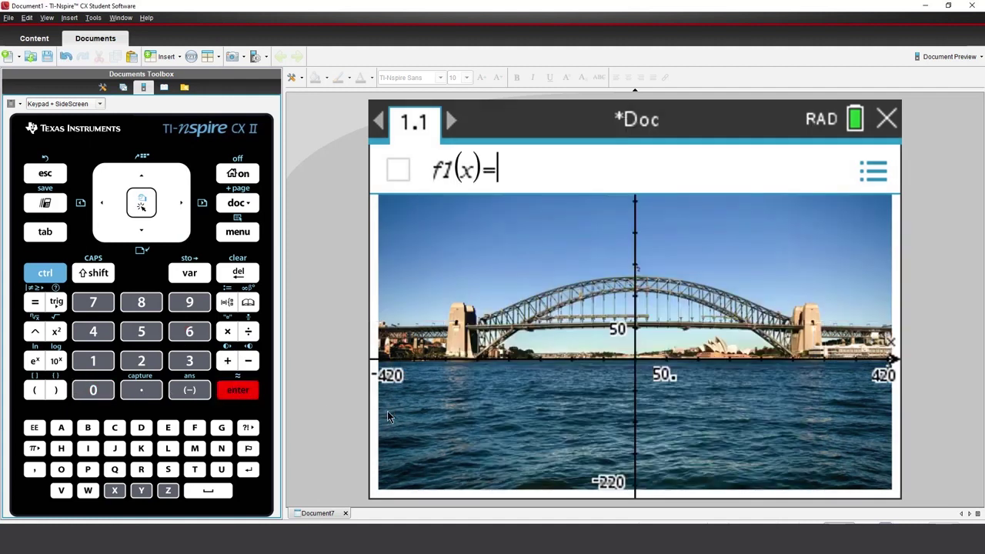
Close the function entry line and set the axes' line colour to Yellow
click(554, 331)
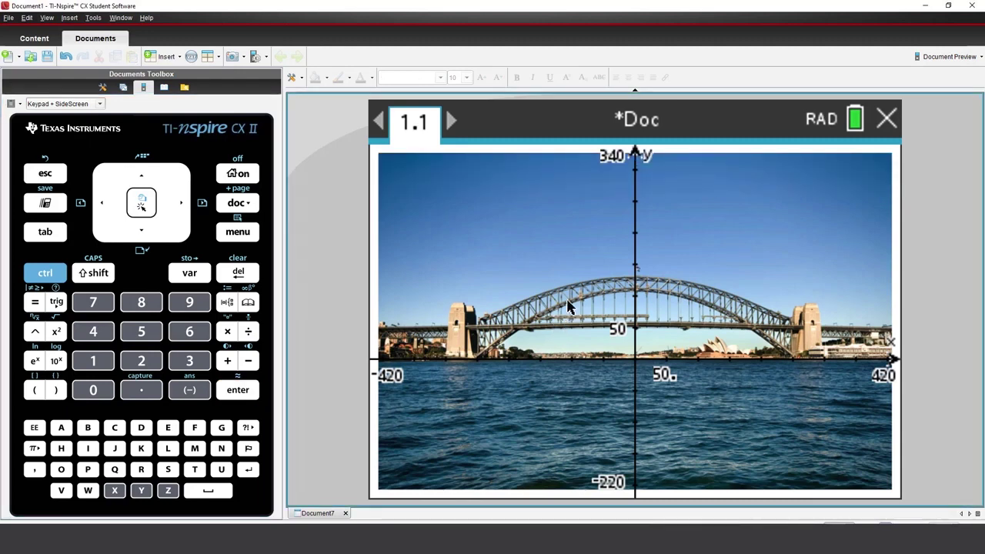
right_click(645, 233)
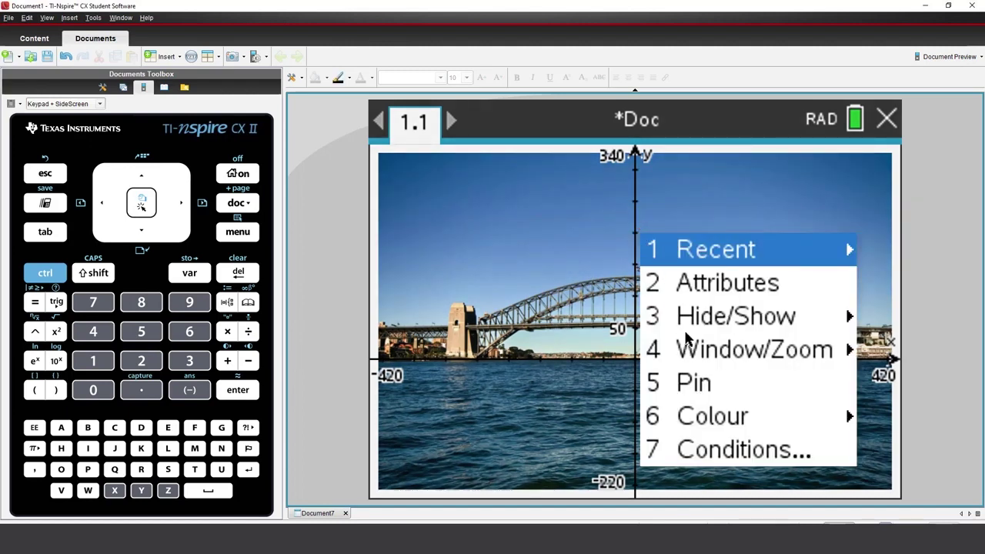
mouse_move(718, 424)
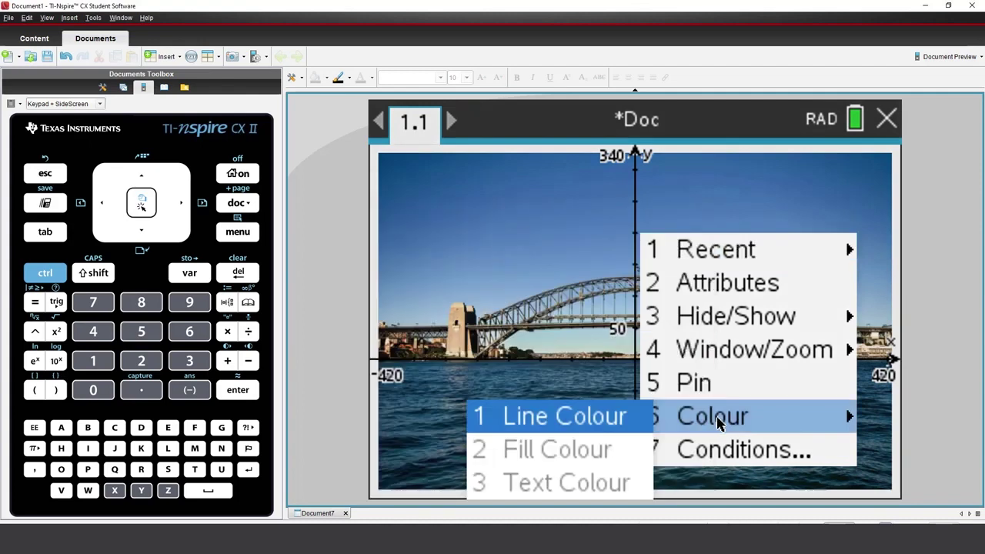
click(579, 425)
click(681, 323)
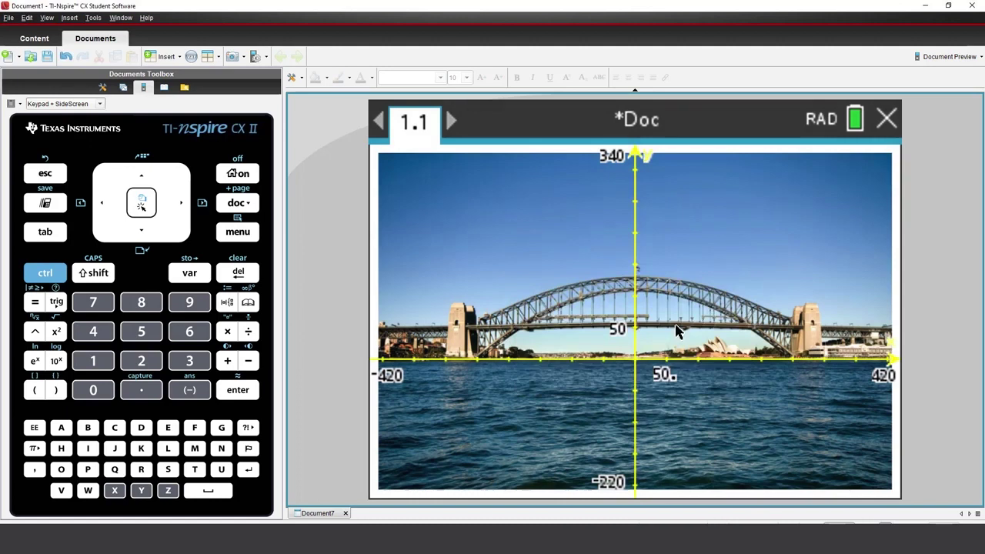
click(724, 433)
Enter (x−250)(x+250) as f1(x) in the function entry line
key(Tab)
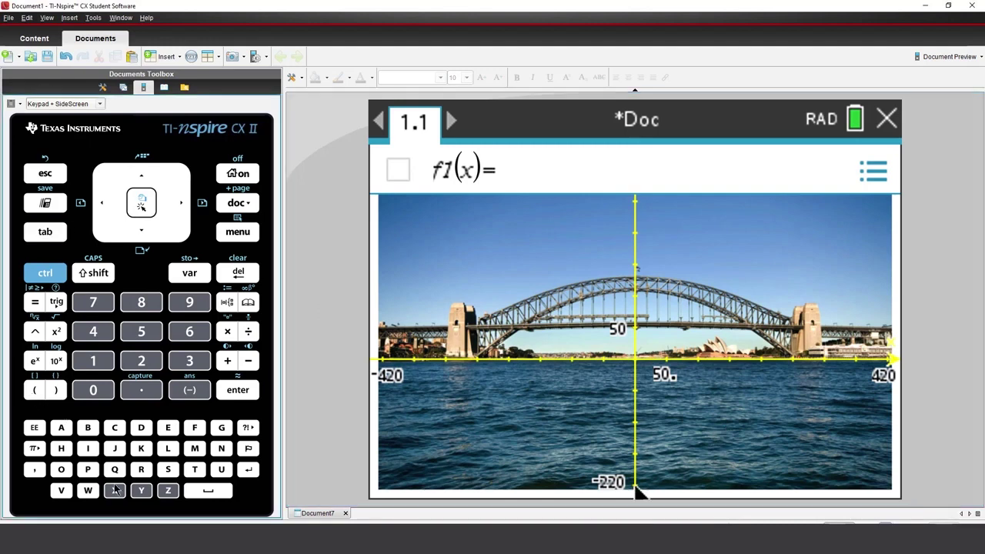
click(34, 390)
click(114, 490)
click(248, 361)
click(138, 362)
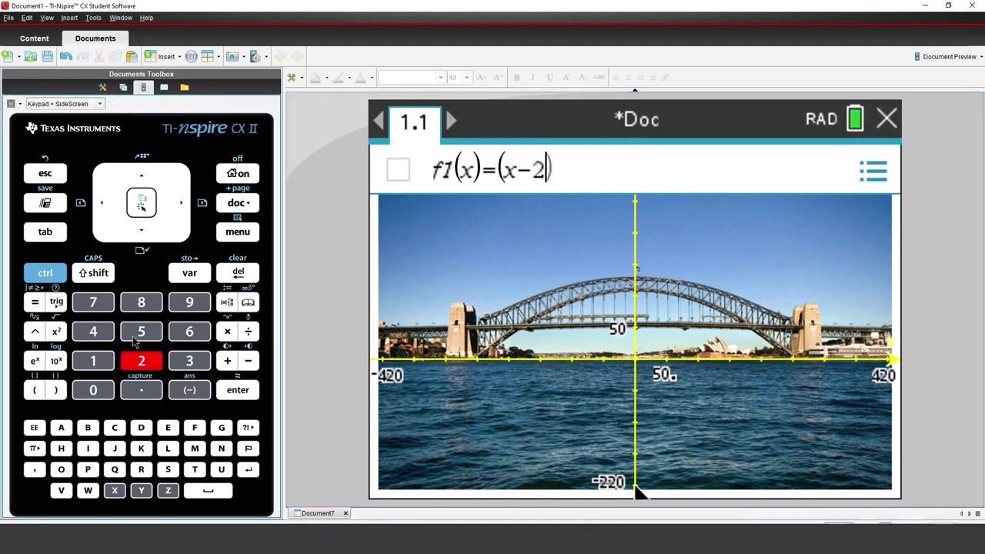
click(141, 331)
click(93, 390)
click(56, 391)
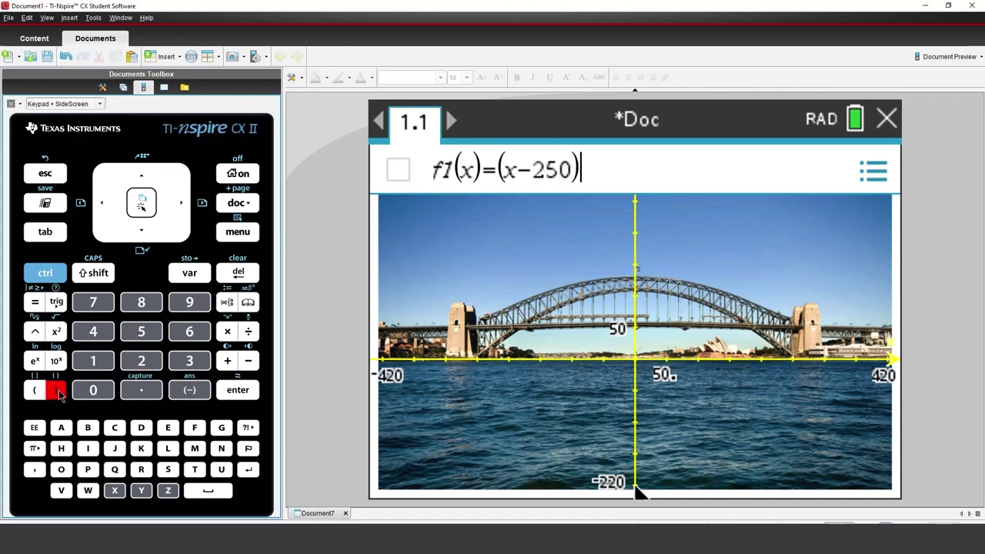
click(227, 332)
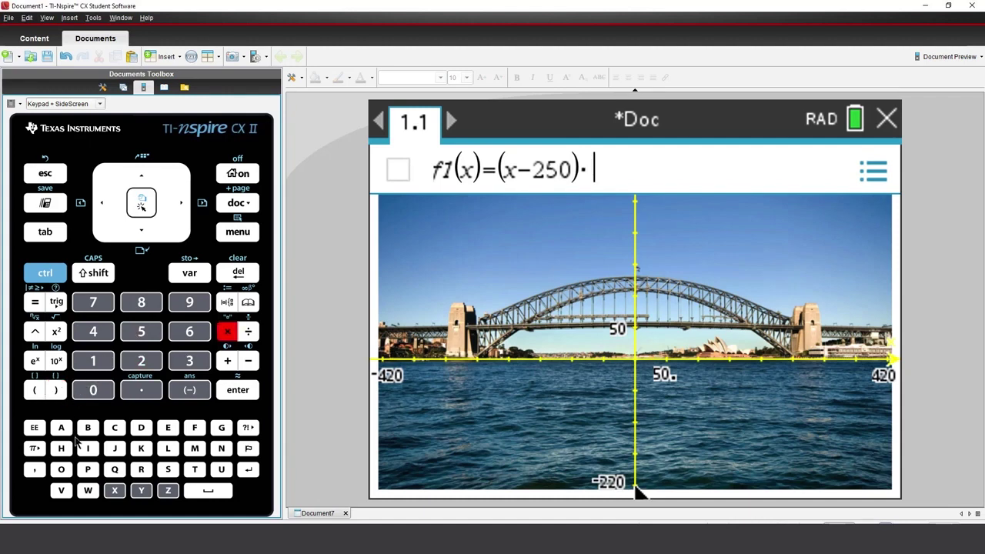
click(40, 392)
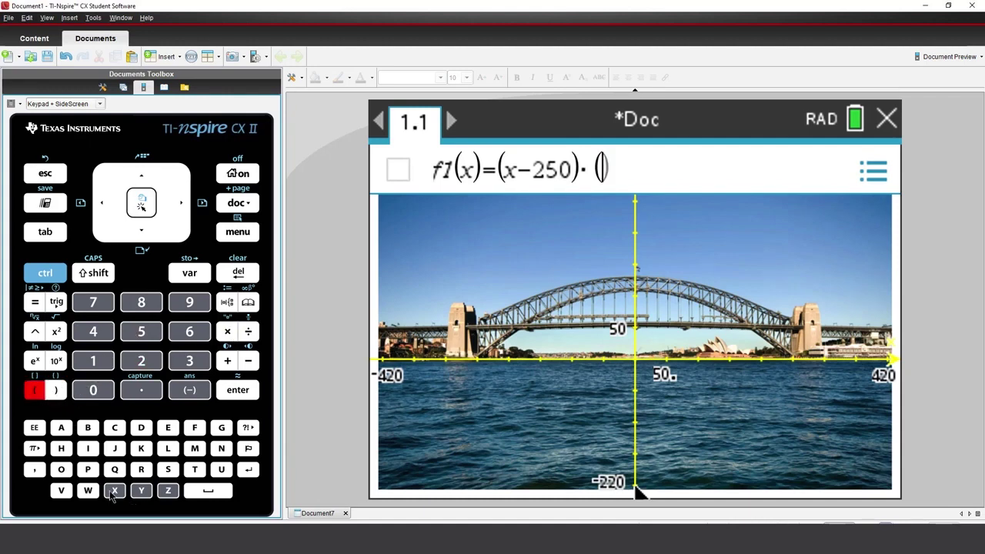
click(114, 492)
click(227, 361)
click(146, 361)
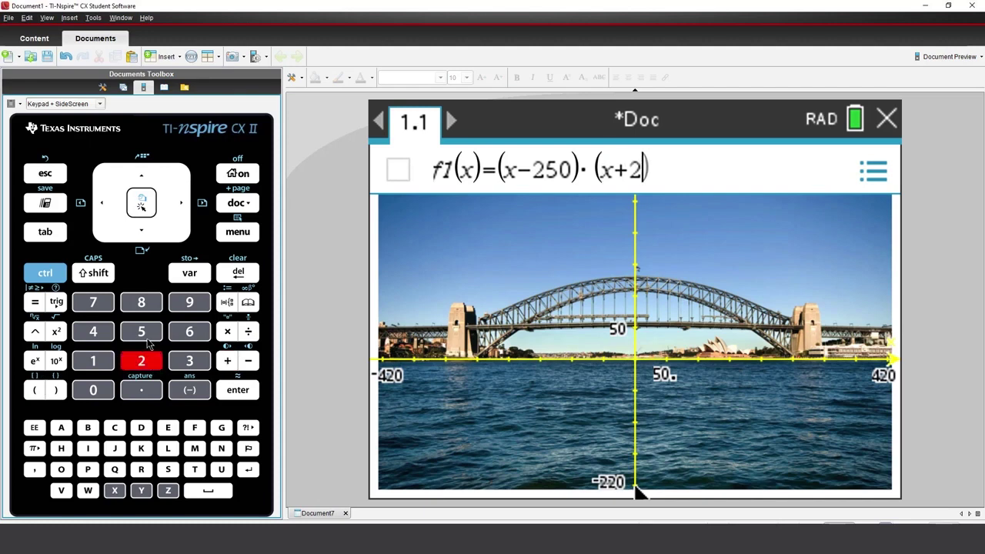
click(146, 335)
click(96, 391)
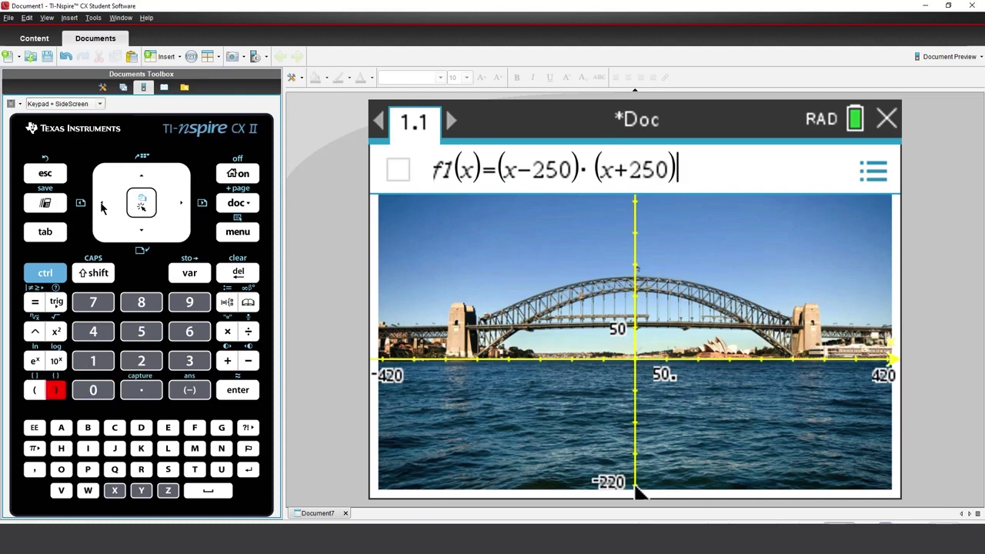
Multiply f1 by the fraction 110/62500
click(227, 333)
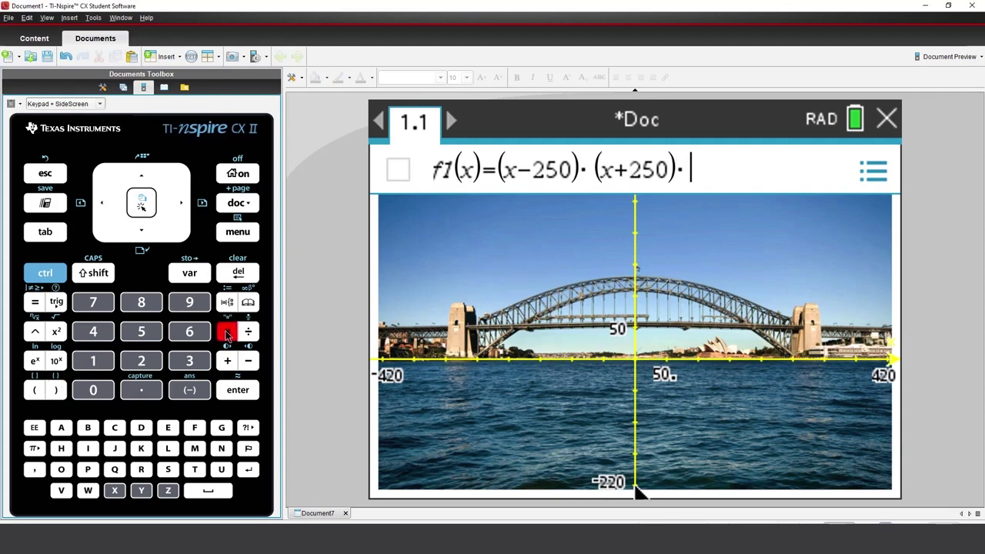
key(ctrl)
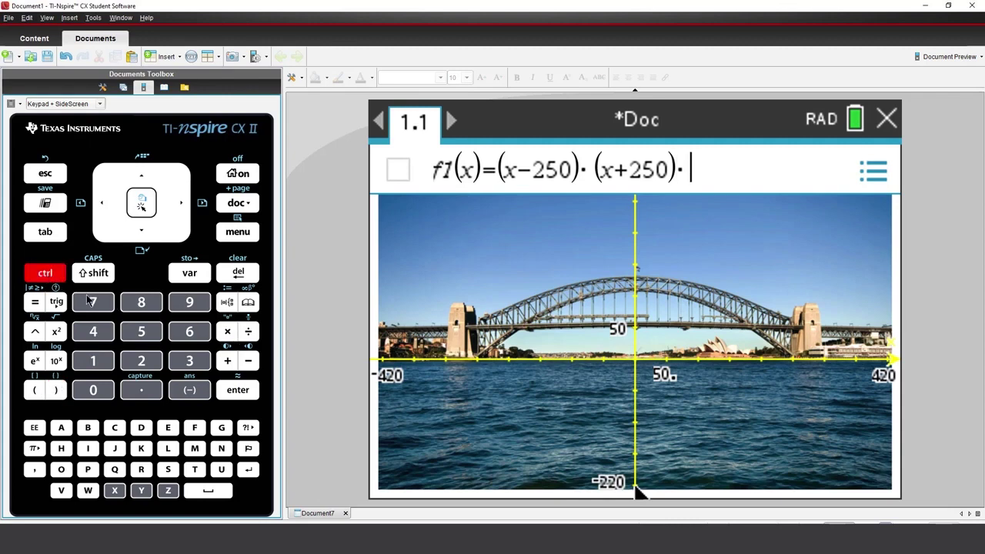
click(248, 333)
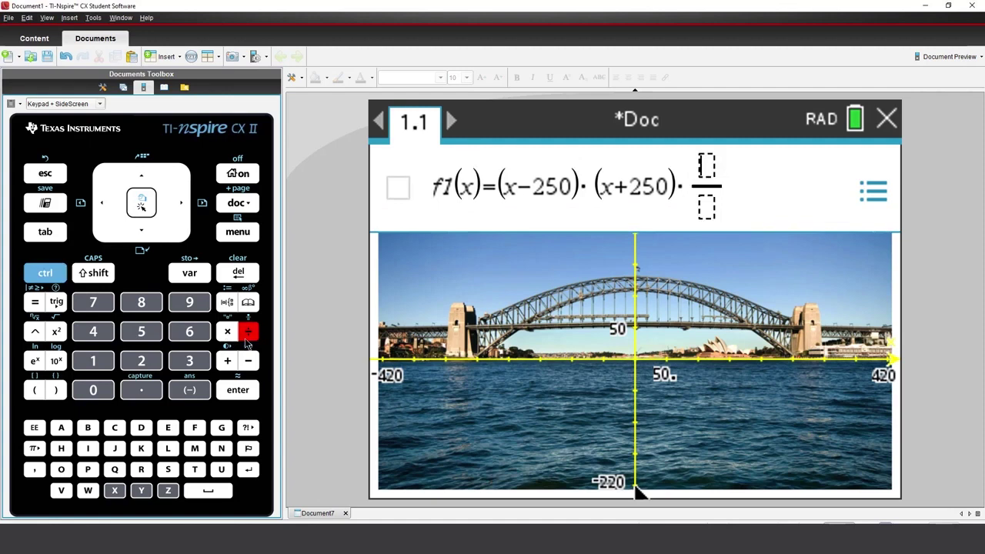
text(11)
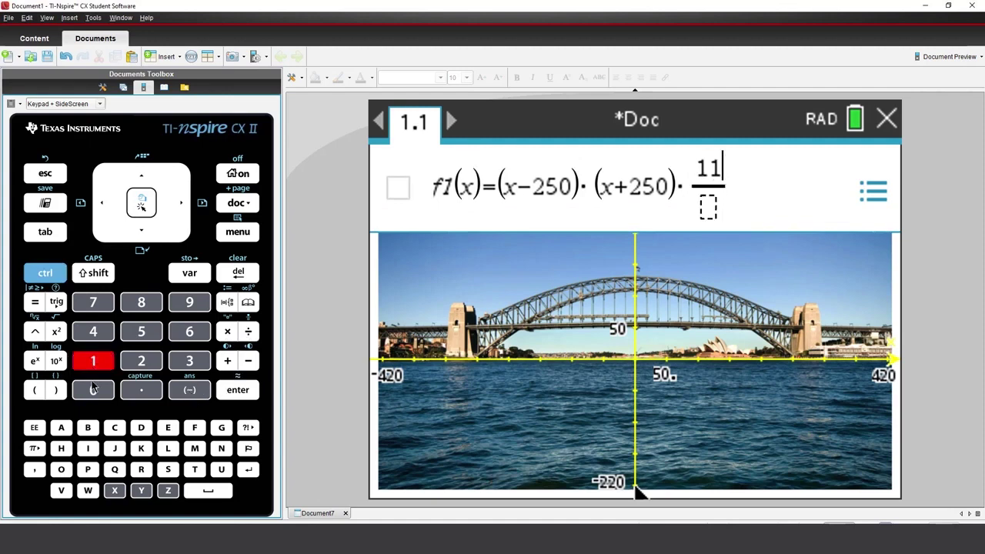
click(93, 395)
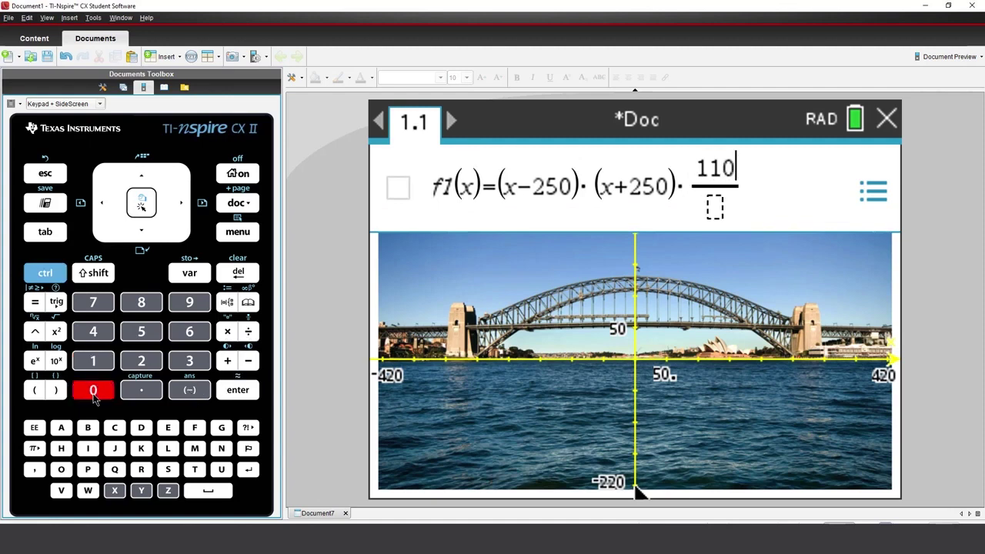
click(47, 235)
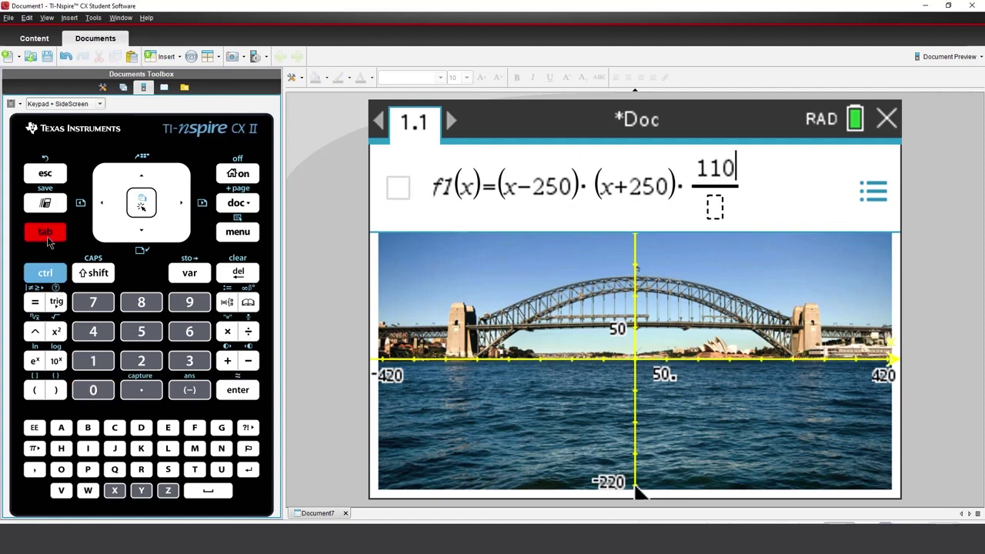
click(190, 332)
click(141, 361)
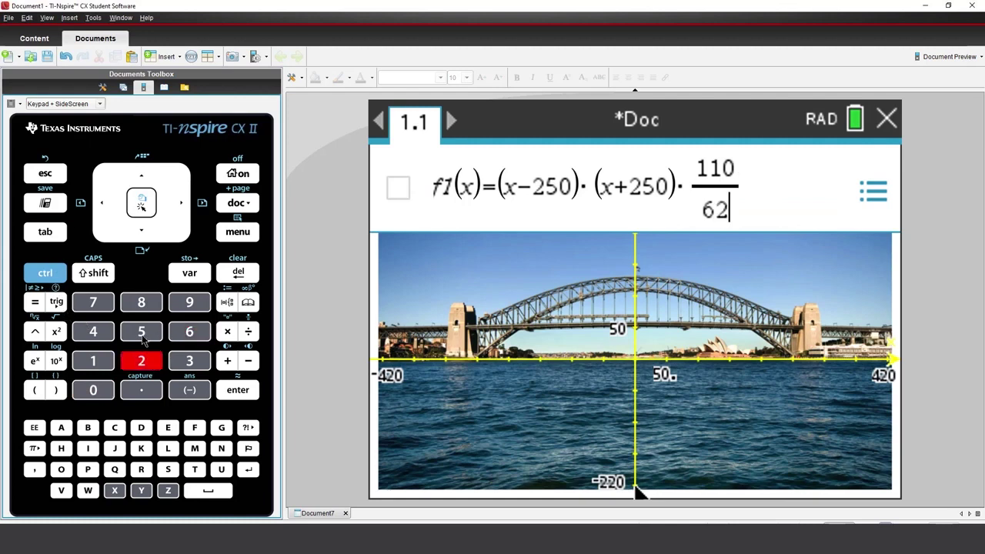
click(141, 331)
click(102, 392)
click(103, 392)
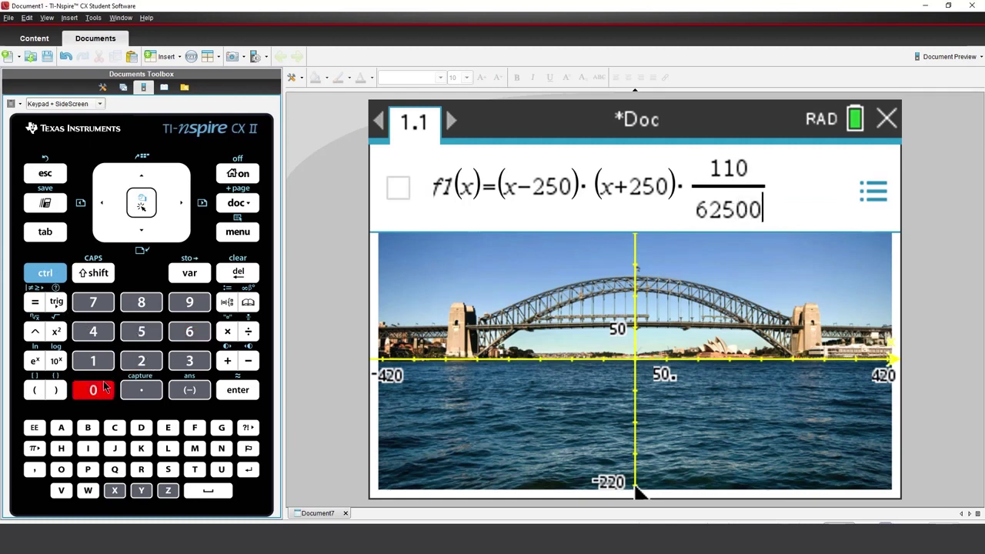
Make the numerator −110 and graph f1(x)=(x−250)(x+250)·(−110/62500)
click(146, 179)
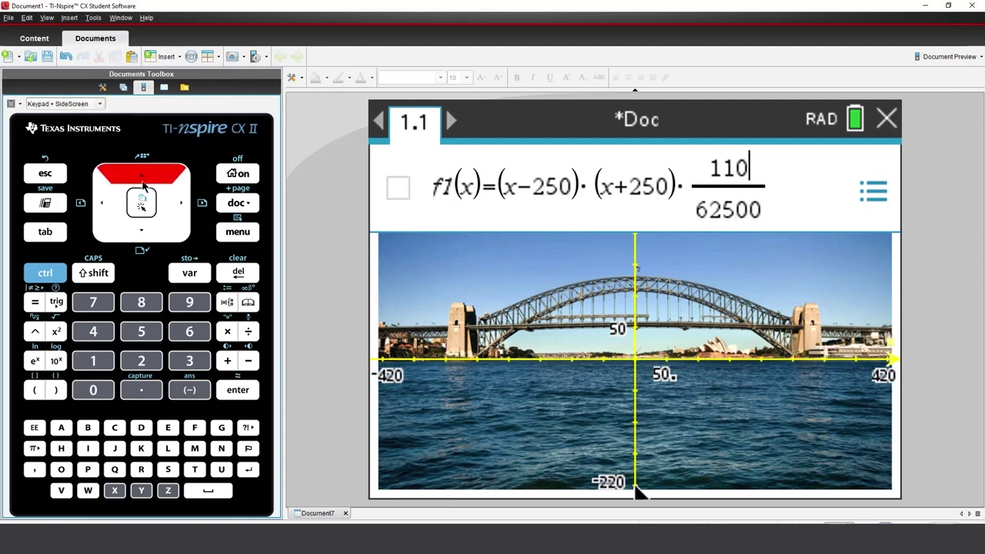
click(105, 206)
click(105, 206)
click(105, 206)
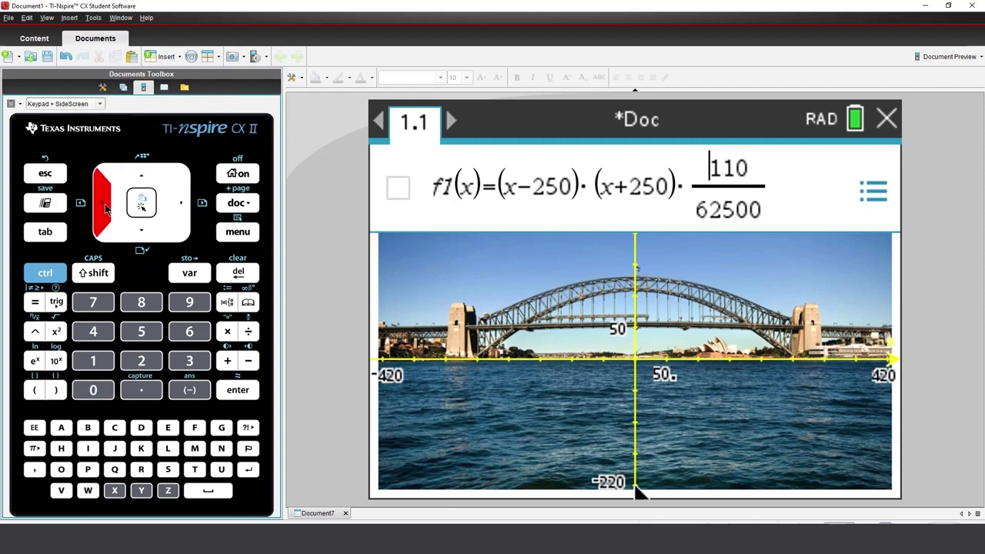
click(188, 391)
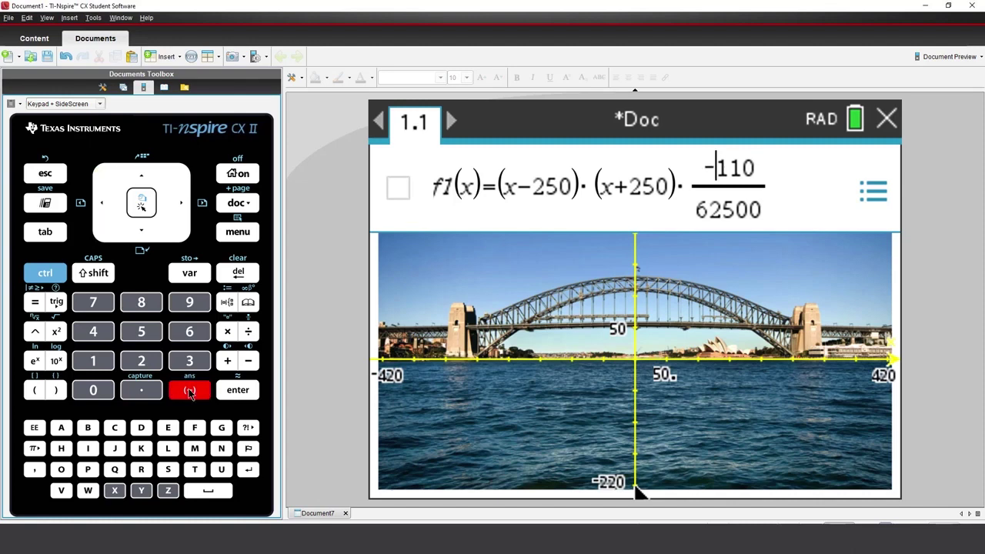
click(237, 391)
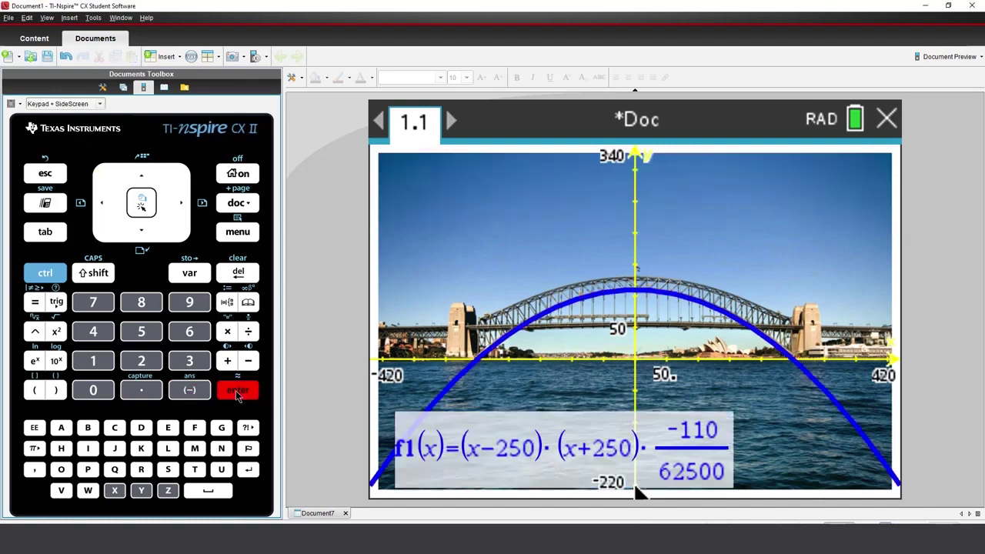
Select the f1 equation label, then switch to the handheld Home screen
click(441, 482)
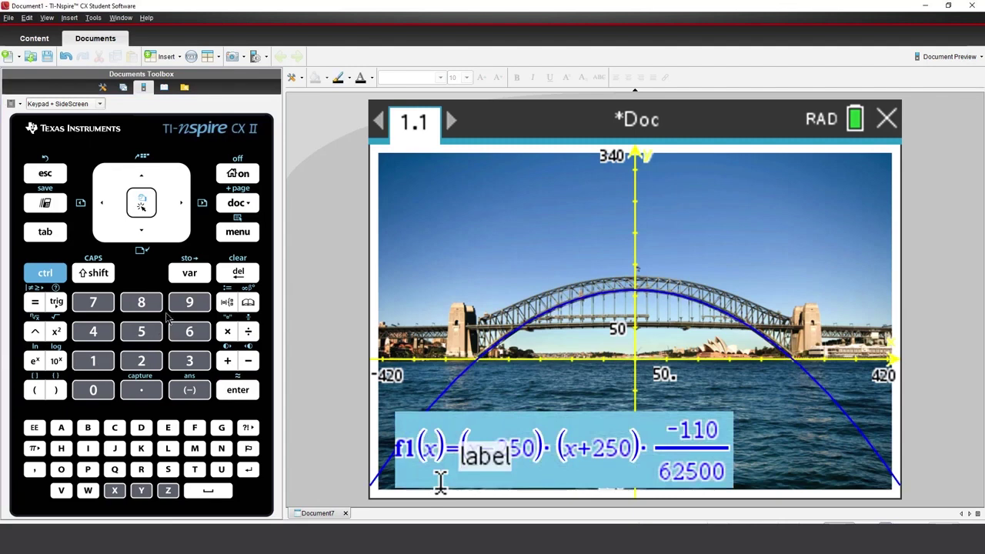
click(237, 174)
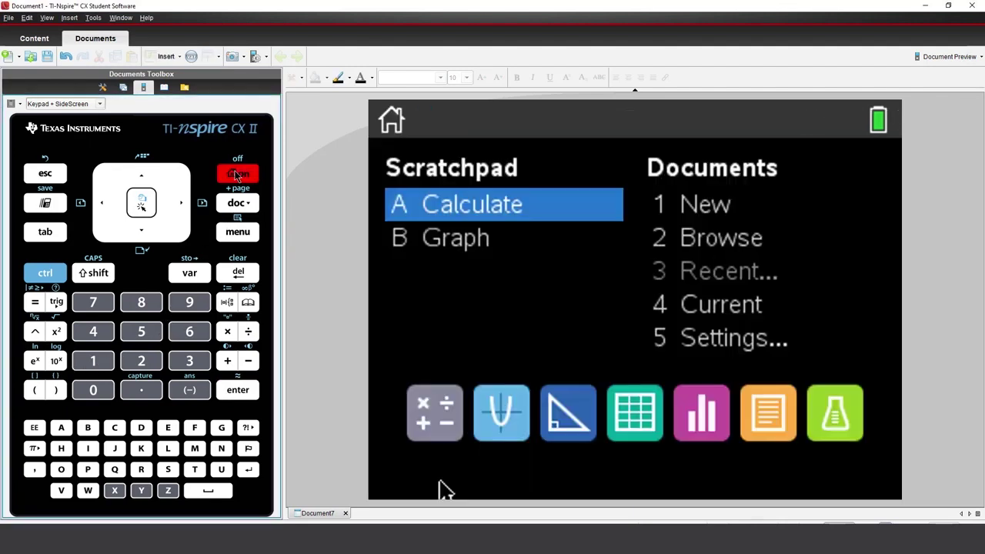
Choose the Geometry app from Home to add blank page 1.2
click(143, 236)
click(142, 235)
click(181, 203)
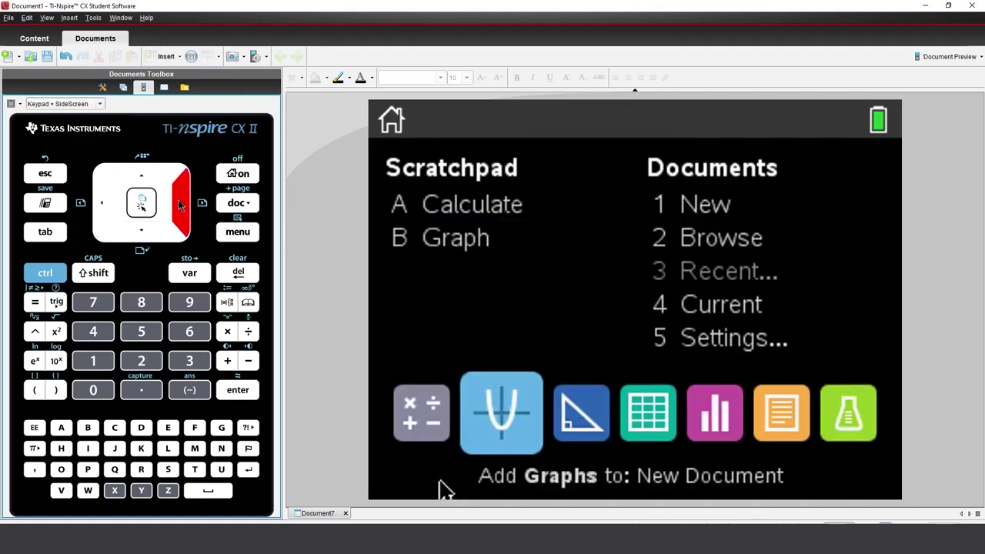
click(181, 203)
click(238, 390)
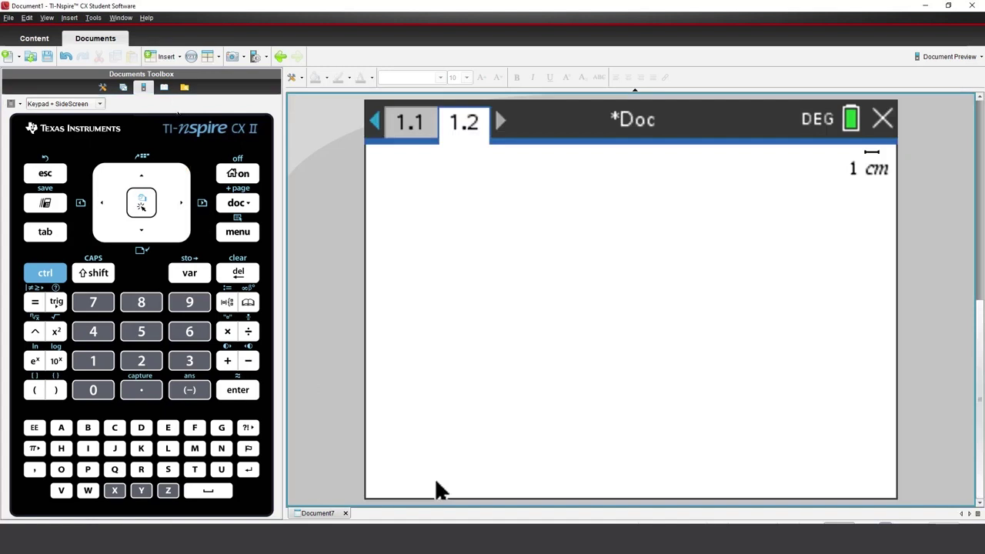
click(166, 57)
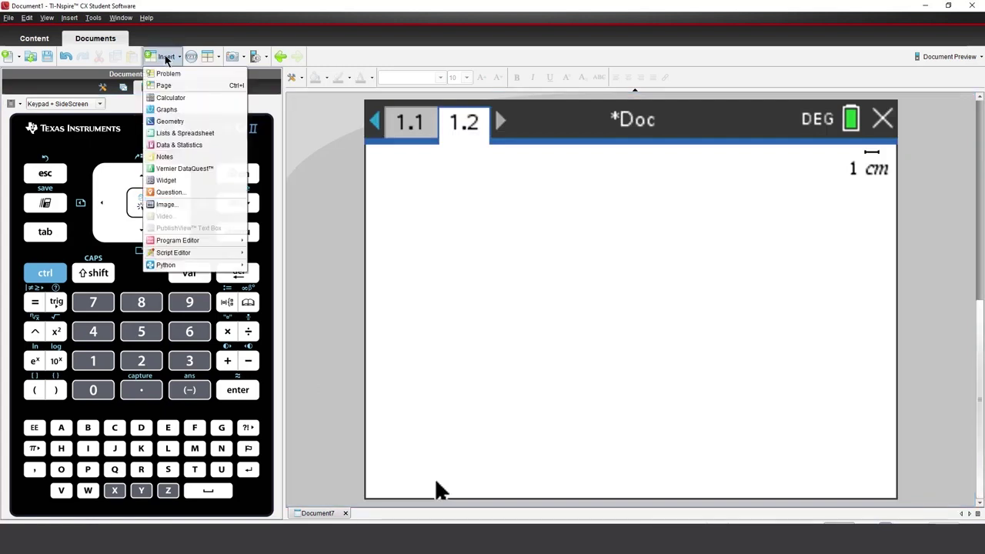
Insert the Tasmania Map.jpg image onto Geometry page 1.2
click(168, 205)
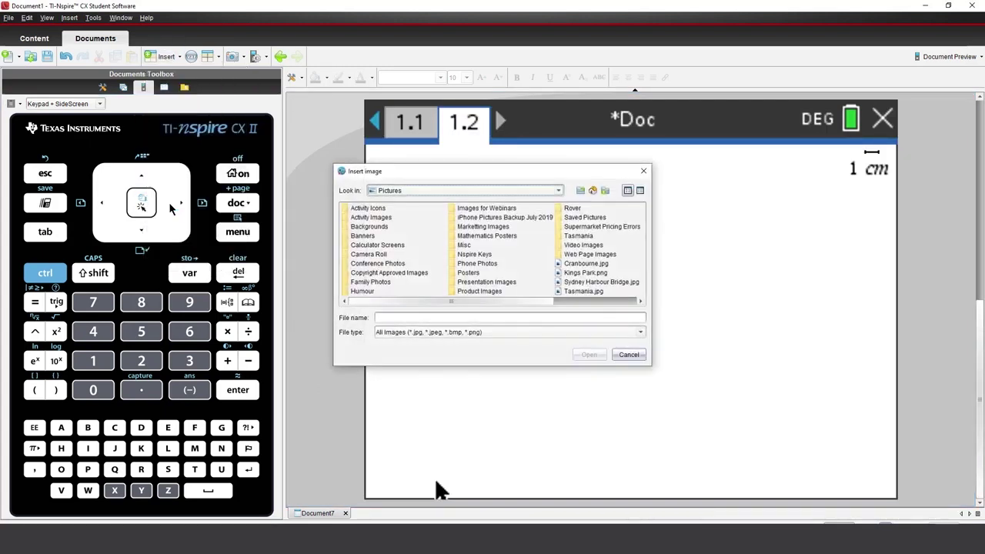
click(574, 292)
click(588, 209)
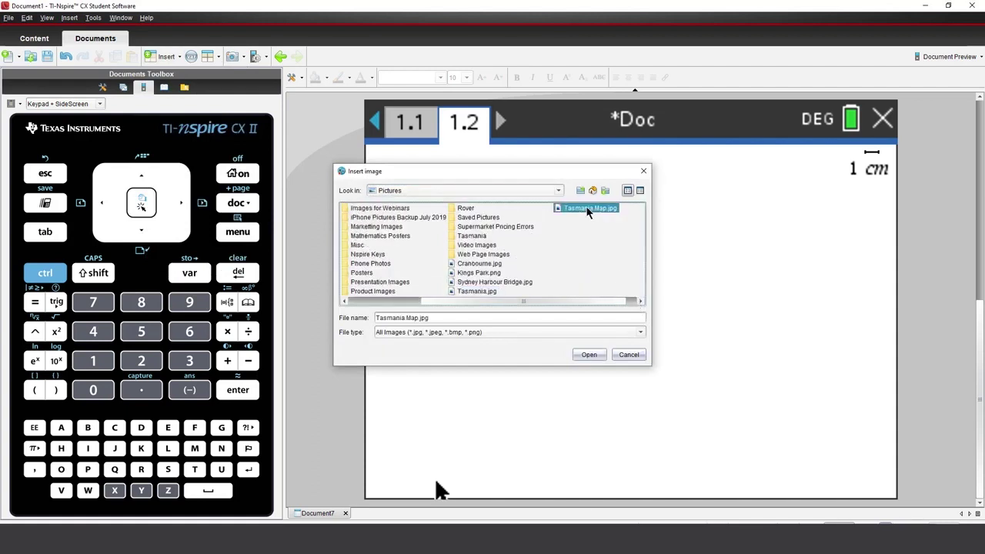
click(591, 354)
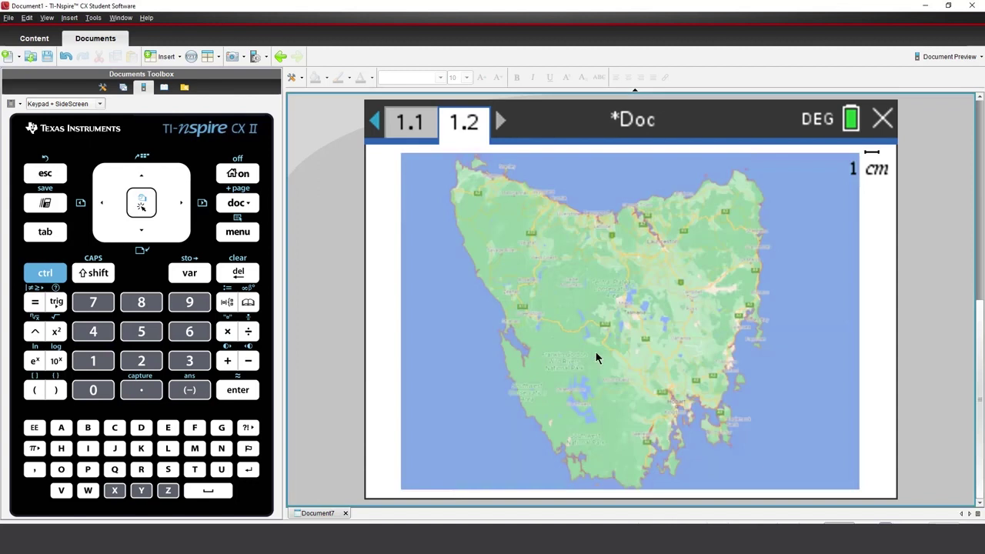
With the Segment tool, draw a segment from Tasmania's north-east down to near Hobart
click(248, 238)
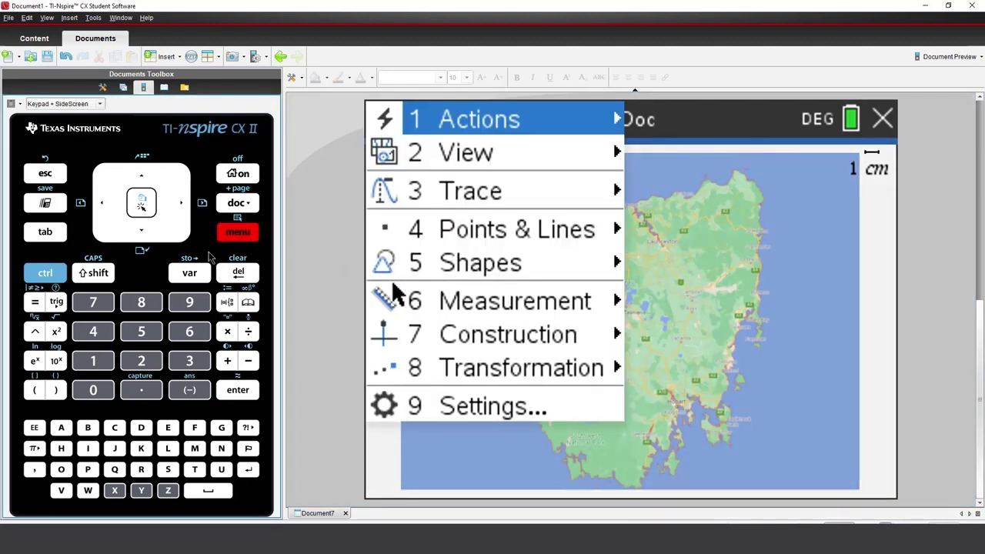
click(93, 331)
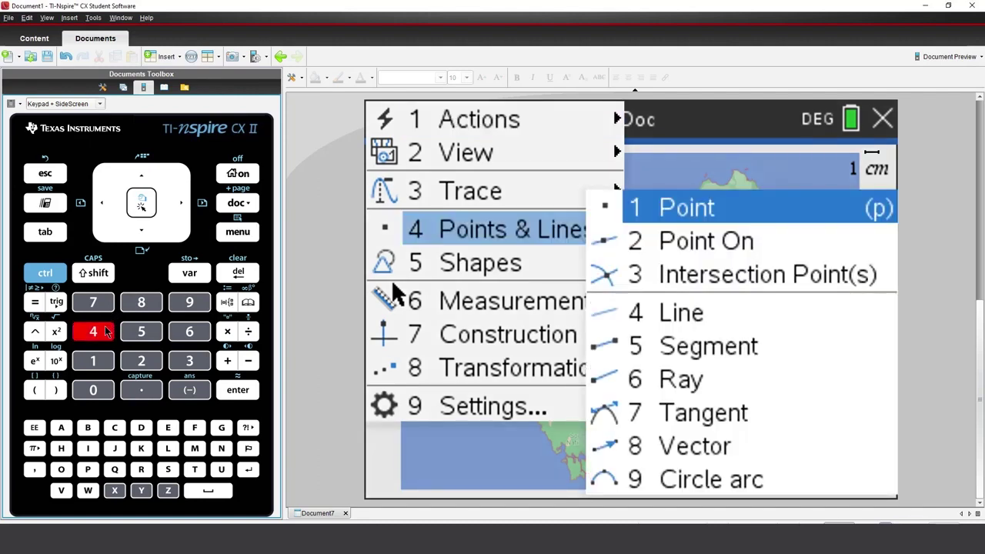
click(141, 331)
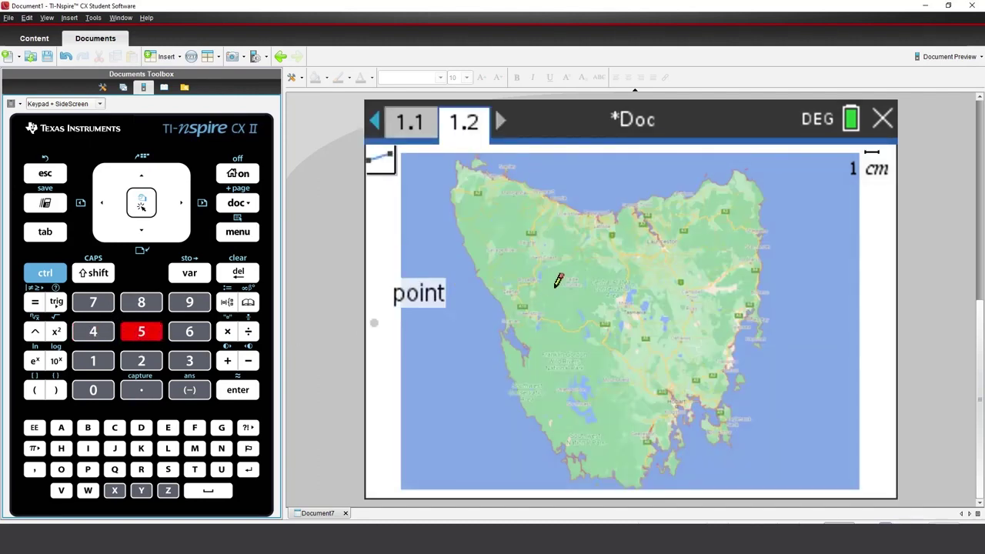
click(665, 243)
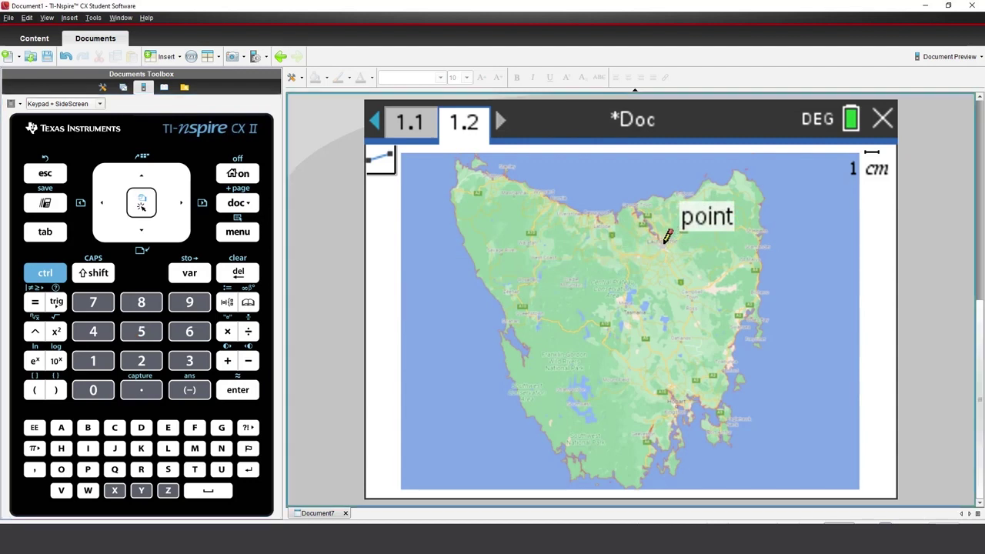
click(662, 245)
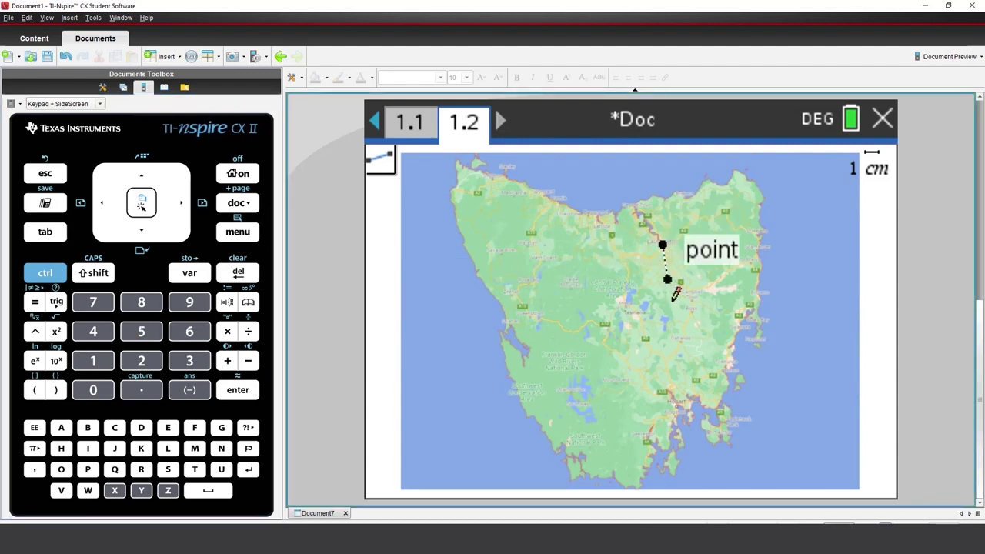
click(676, 405)
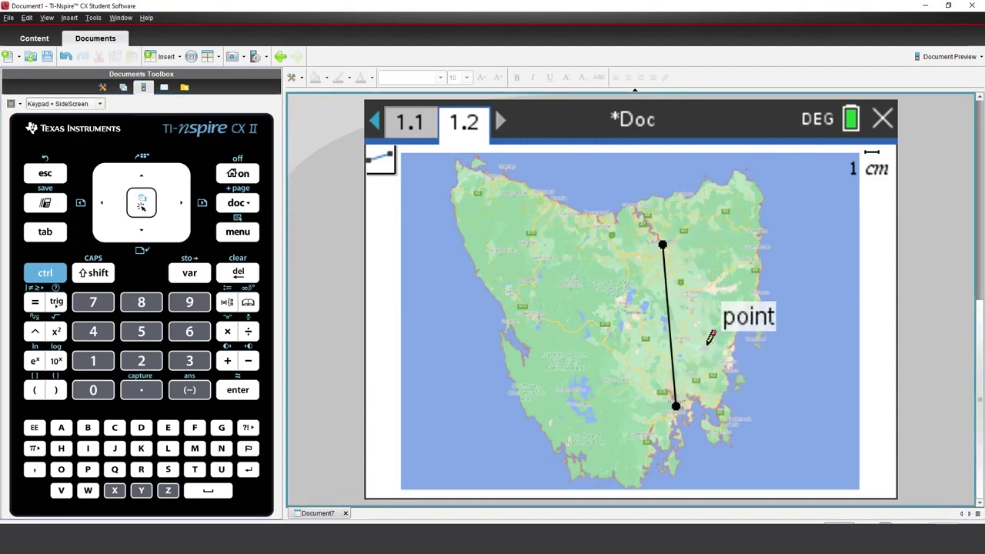
Measure the segment's length, place the label beside it, and nudge the lower endpoint up slightly
click(245, 234)
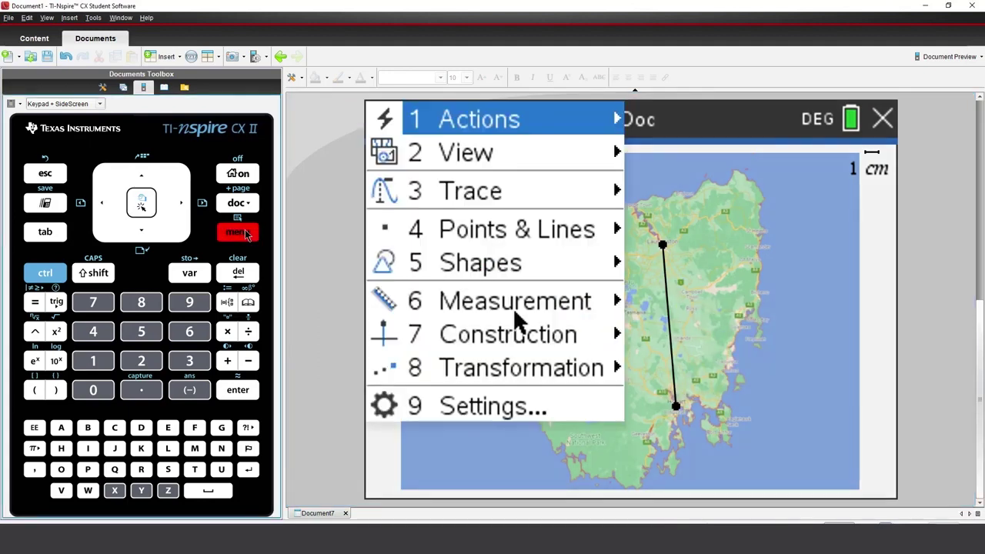
click(196, 331)
click(101, 359)
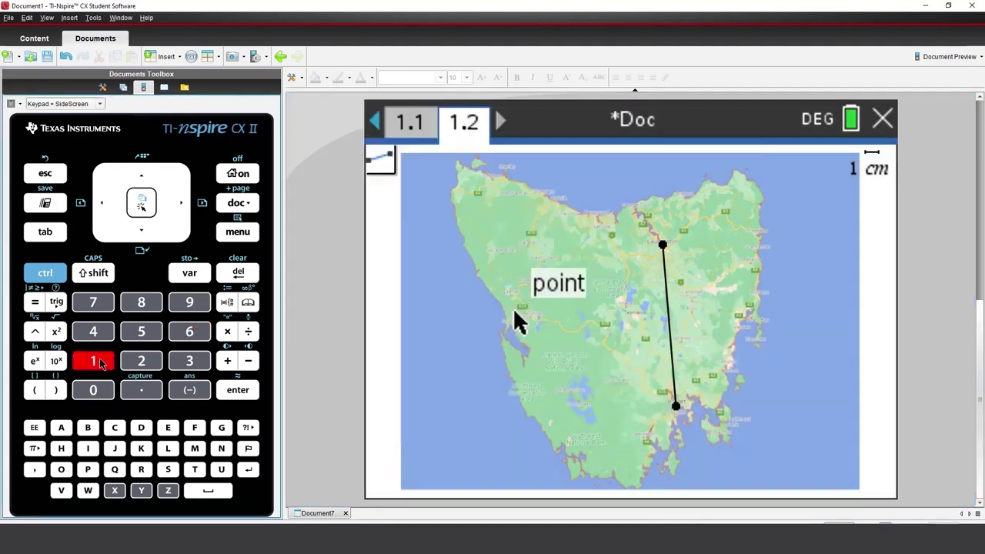
click(672, 326)
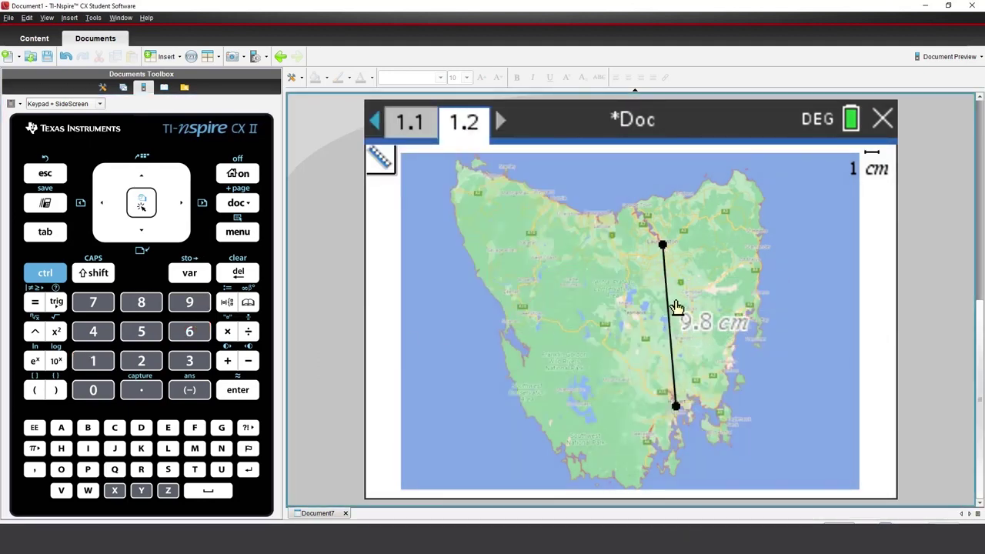
click(678, 309)
key(Escape)
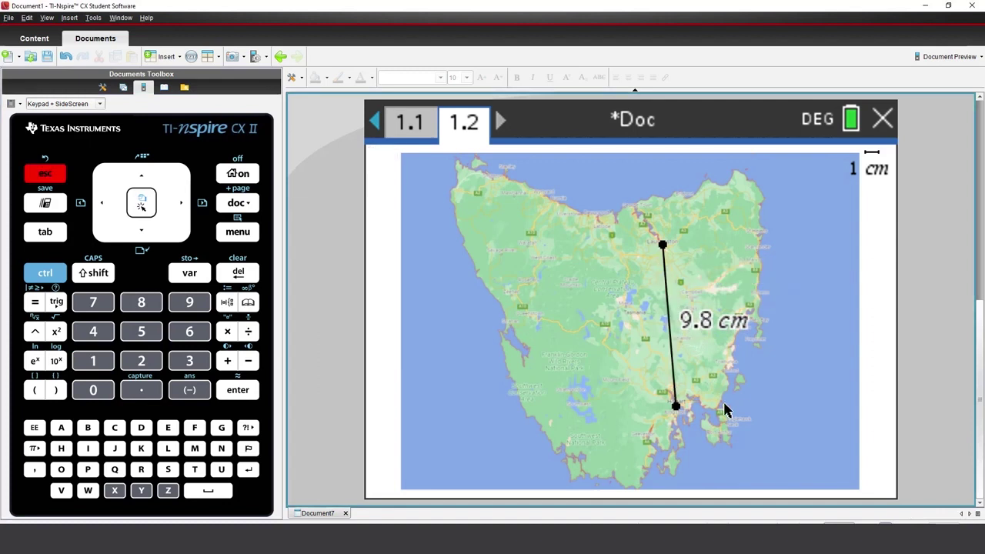
drag(677, 410, 677, 404)
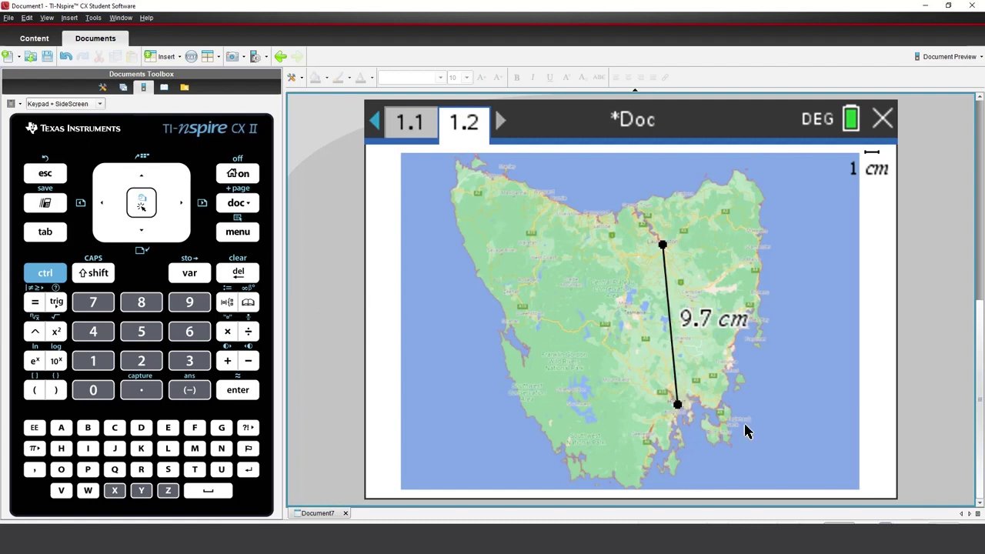
Evaluate 160/9.7 on the Scratchpad keypad, getting 16.4948453608
click(43, 204)
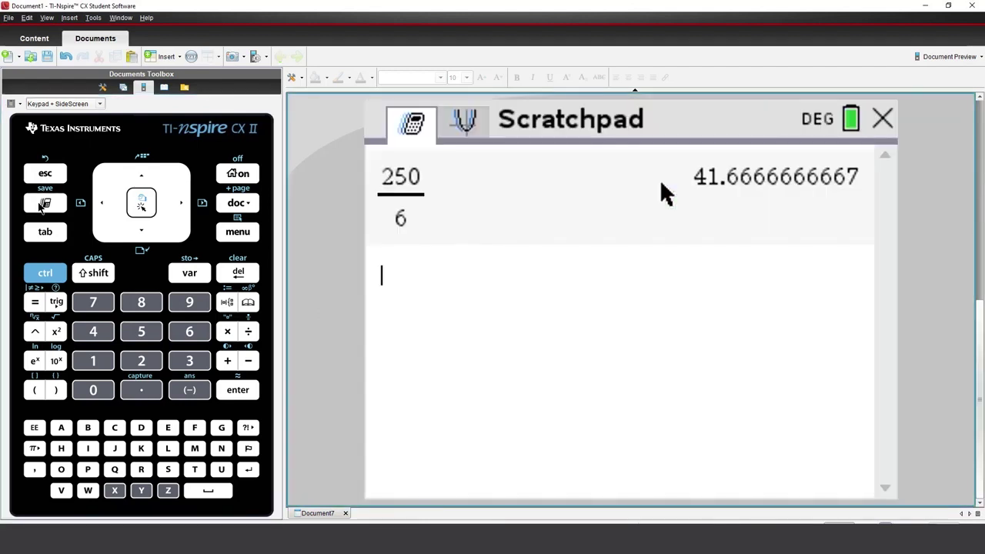
click(94, 361)
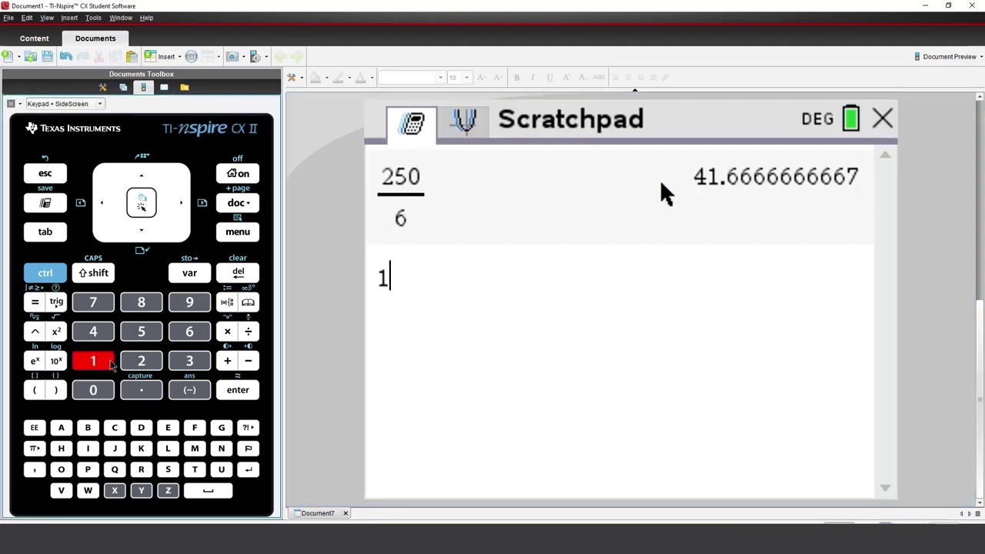
click(191, 333)
click(93, 390)
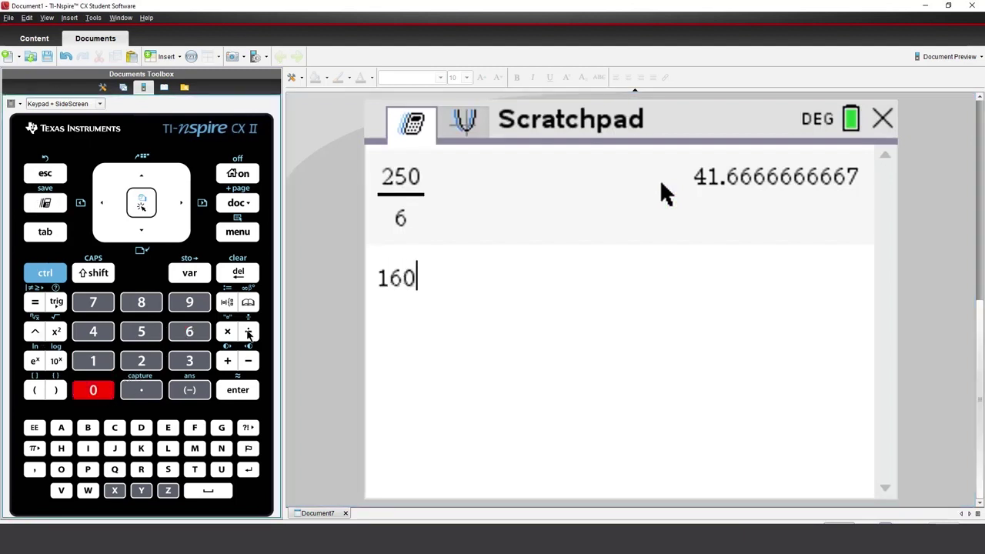
click(249, 333)
click(189, 304)
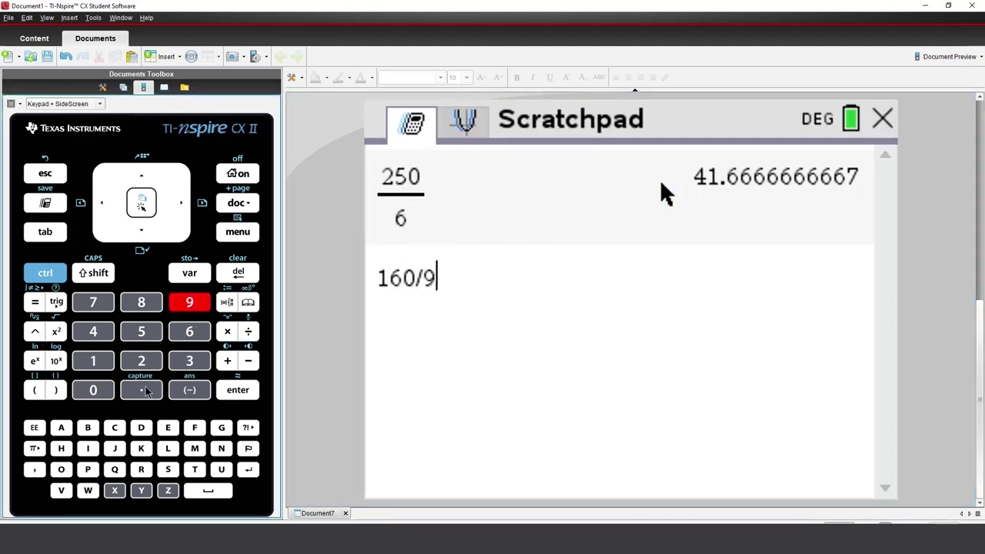
click(143, 390)
click(107, 306)
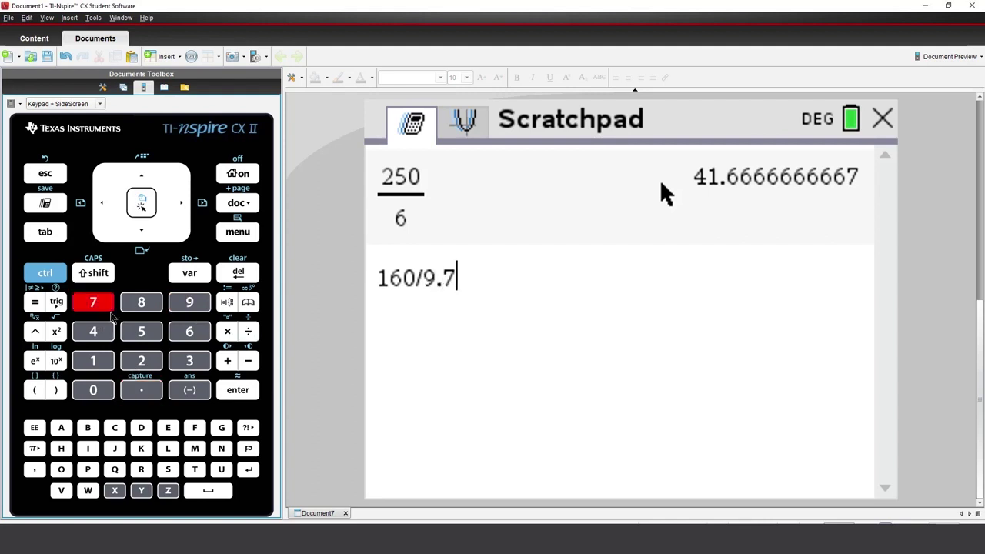
click(236, 393)
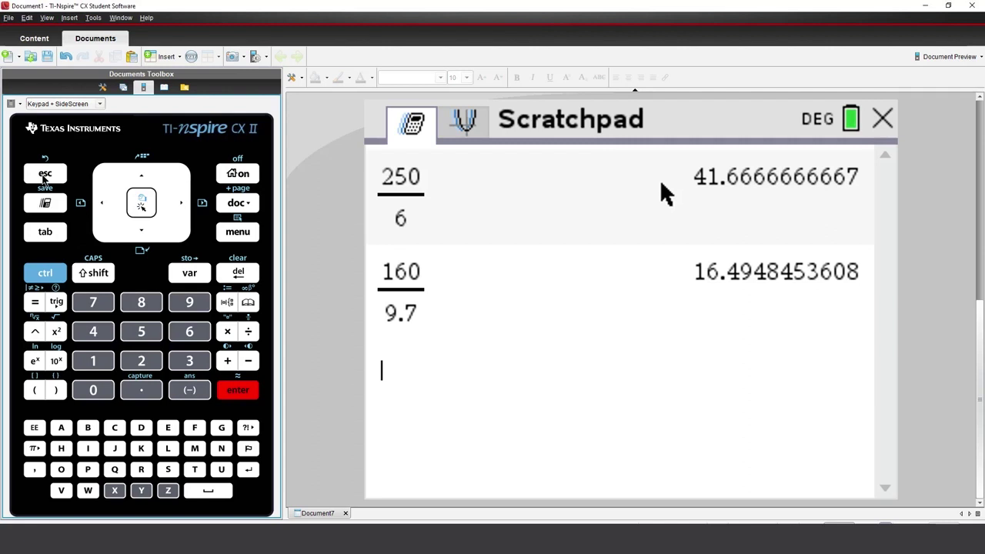
Change the map's 1 cm scale label to 16.5 km, so the segment reads 1.6E+2 km
click(44, 174)
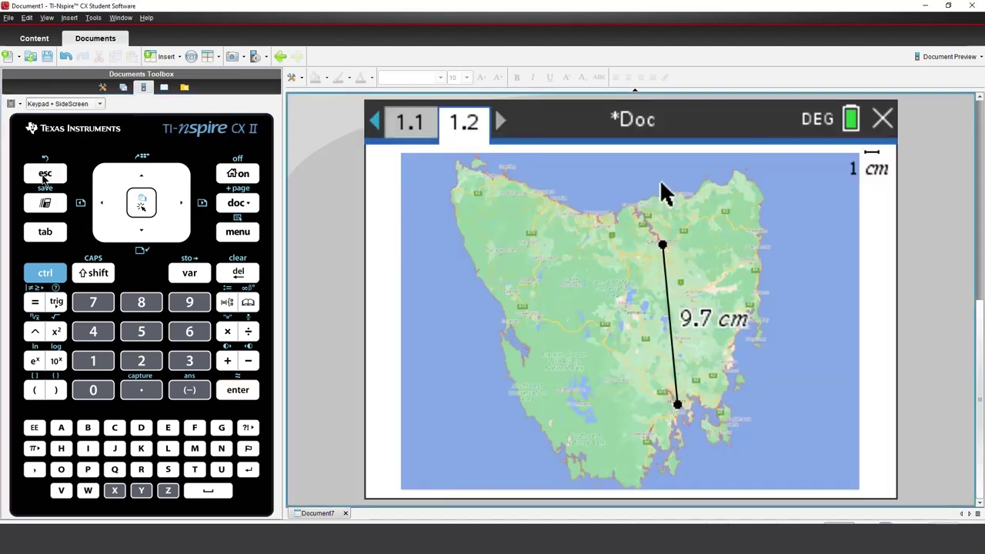
double_click(855, 176)
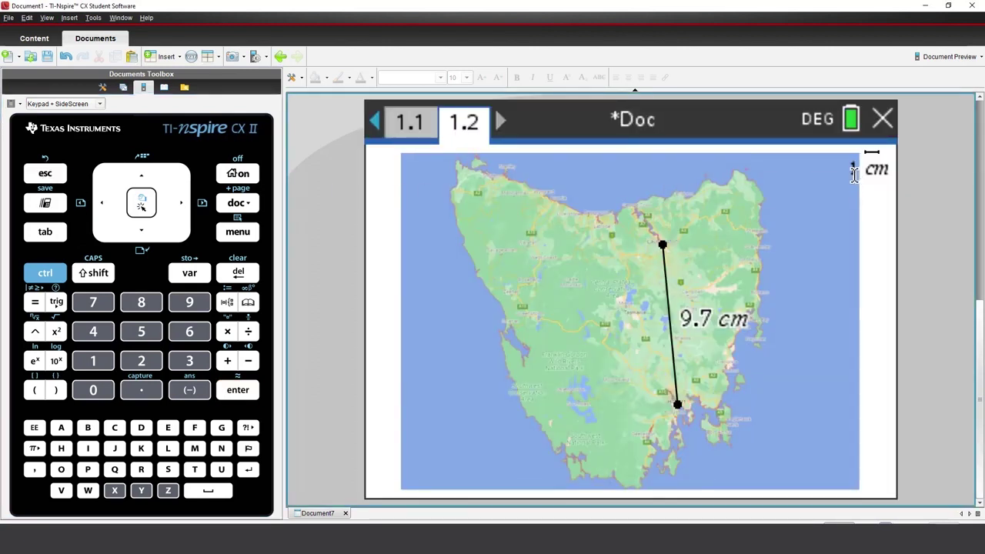
key(BackSpace)
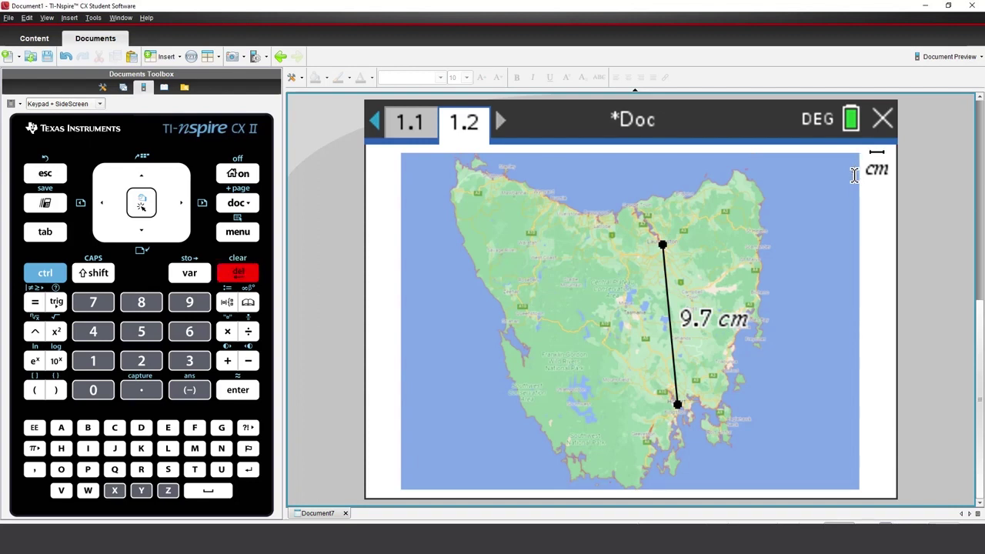
text(16.5)
key(Delete)
text(k)
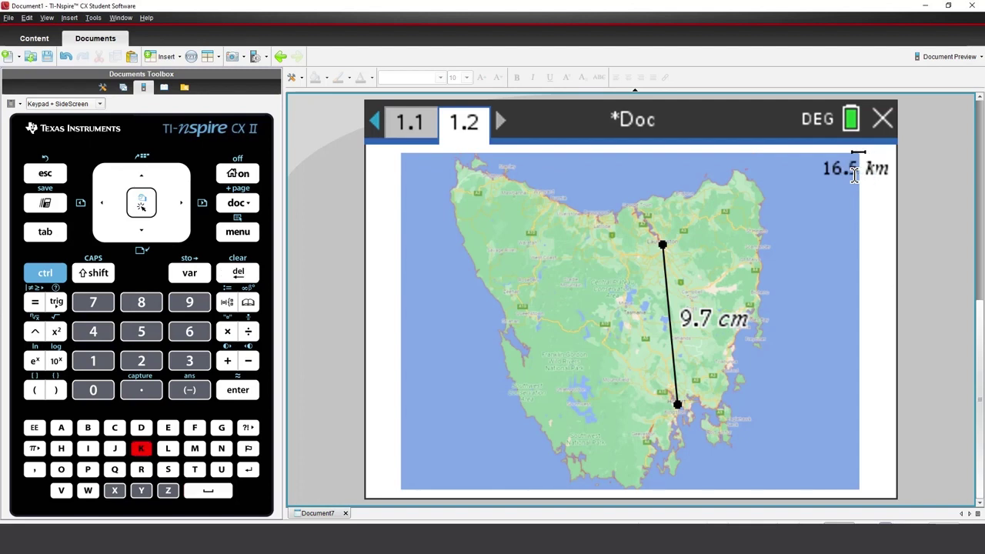
key(Return)
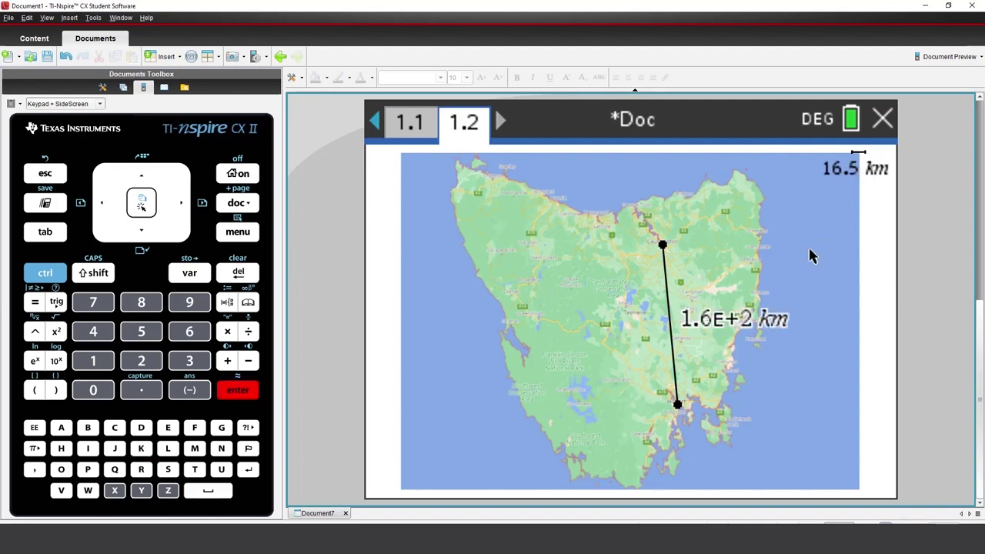
Set the distance measurement's precision to 3 decimals, showing 160.095 km
right_click(770, 318)
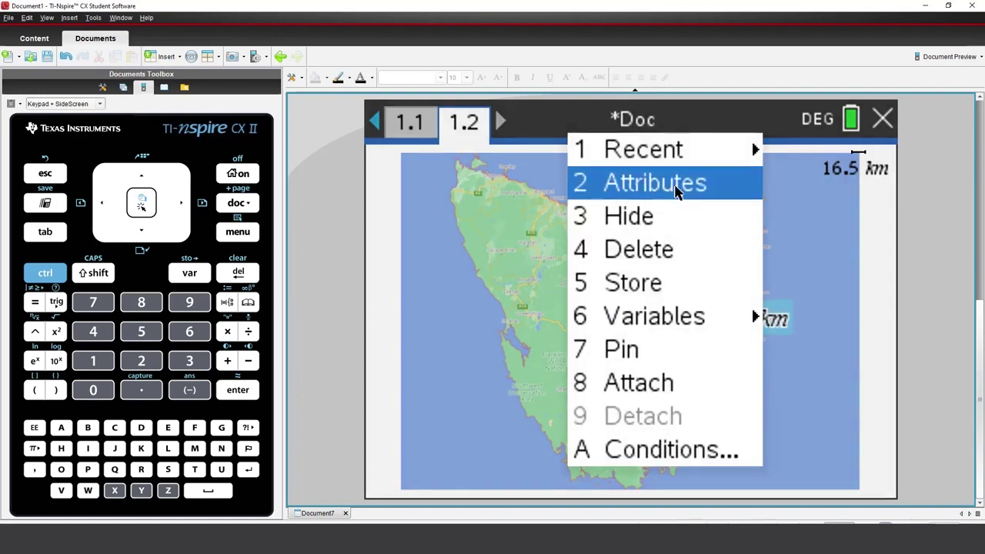
click(676, 191)
key(Right)
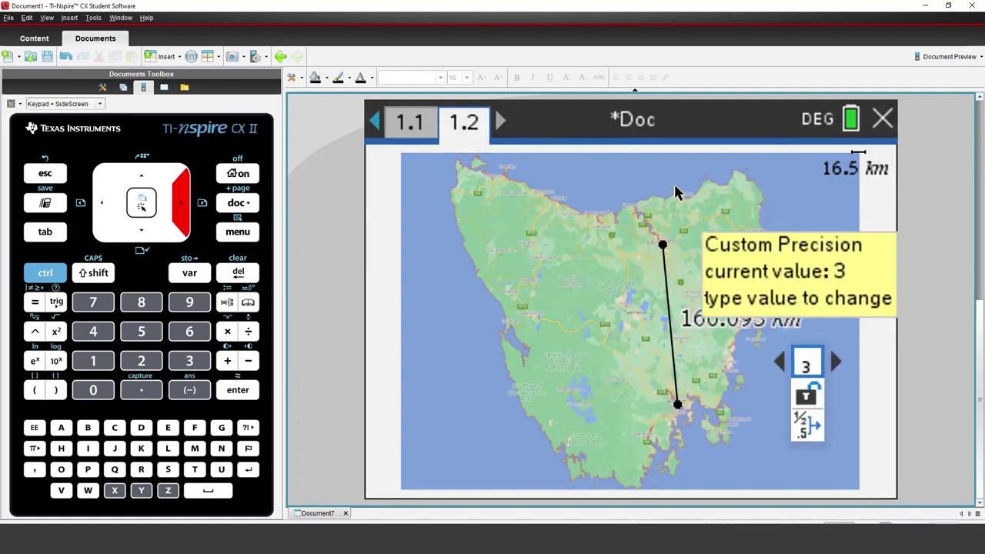
key(Return)
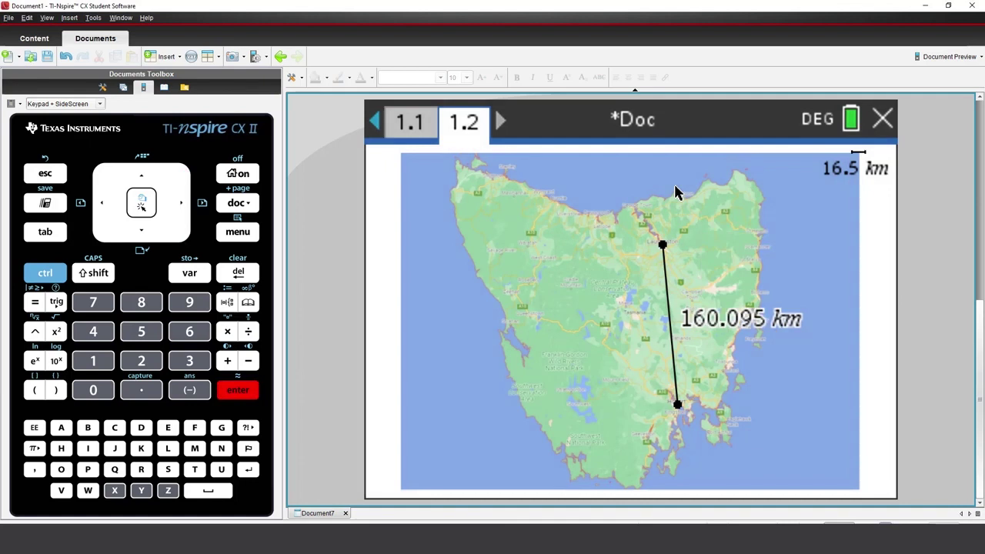
Start a polygon at Tasmania's north-west tip, adding vertices along the north coast to the north-east corner
click(249, 232)
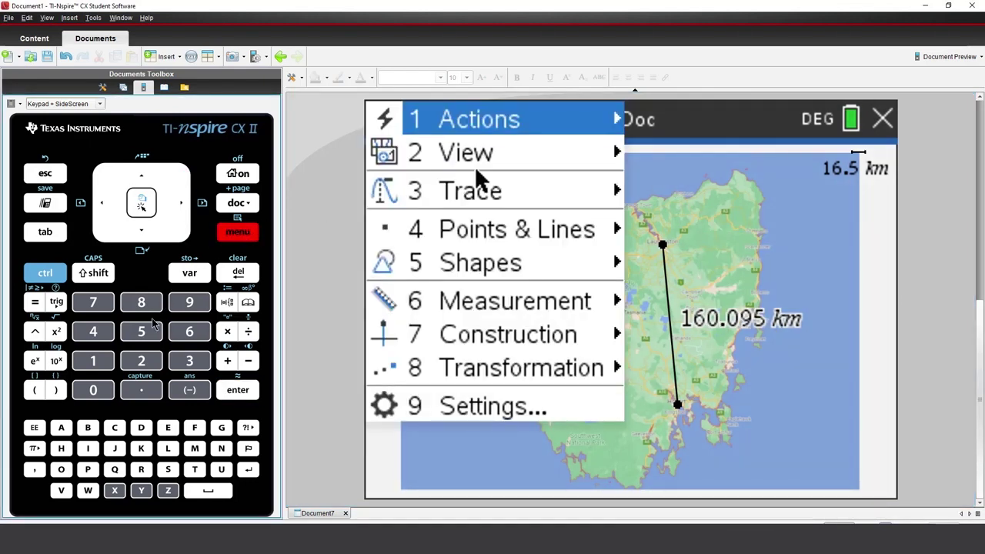
click(148, 338)
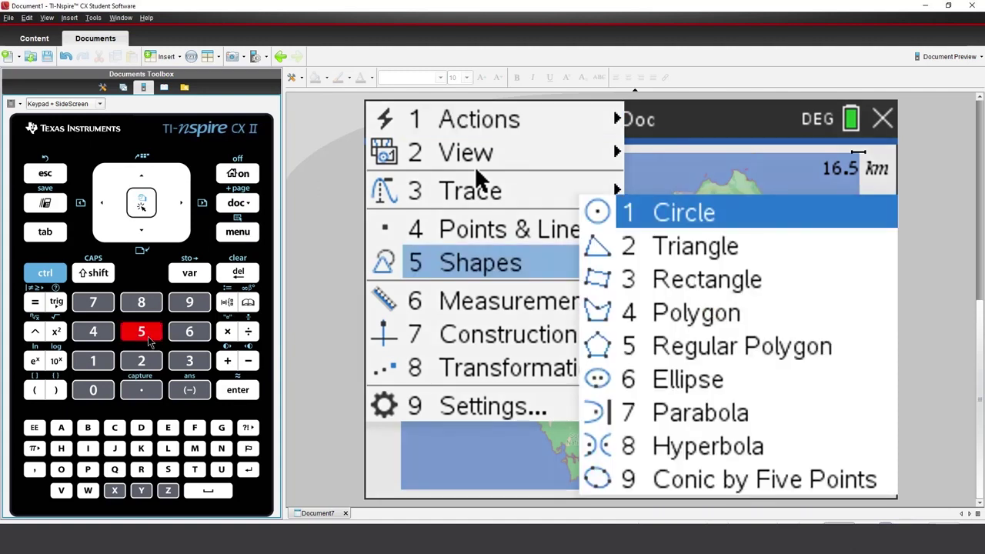
click(107, 341)
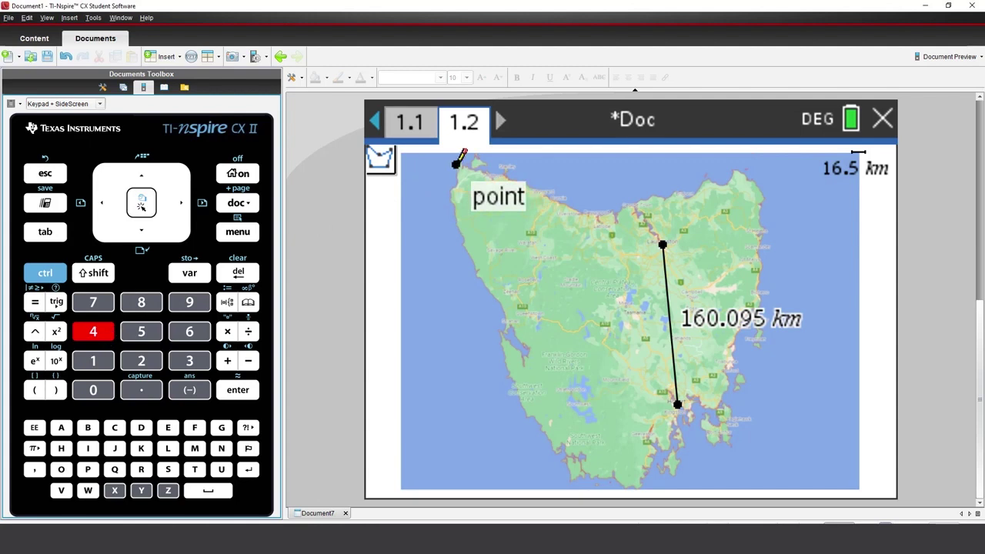
click(458, 162)
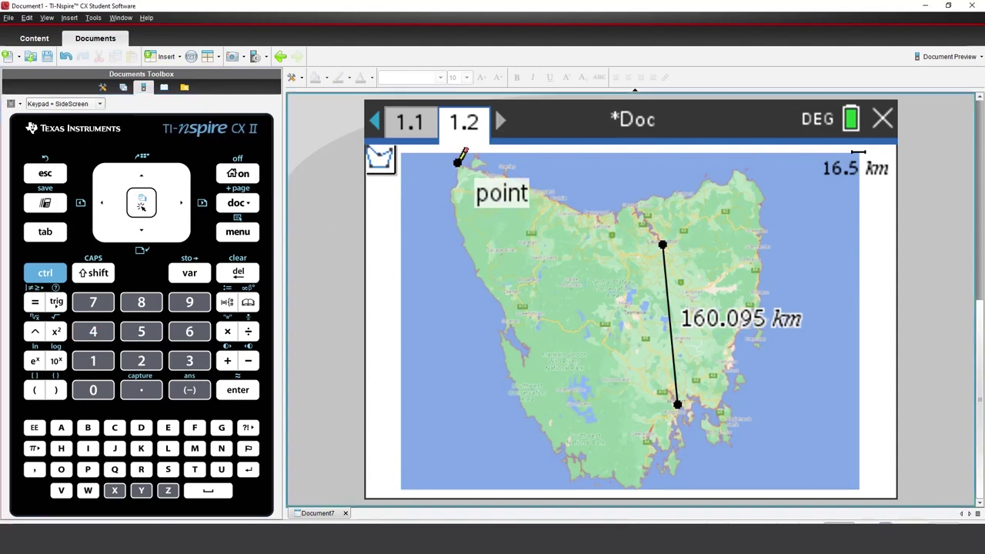
click(592, 215)
click(649, 196)
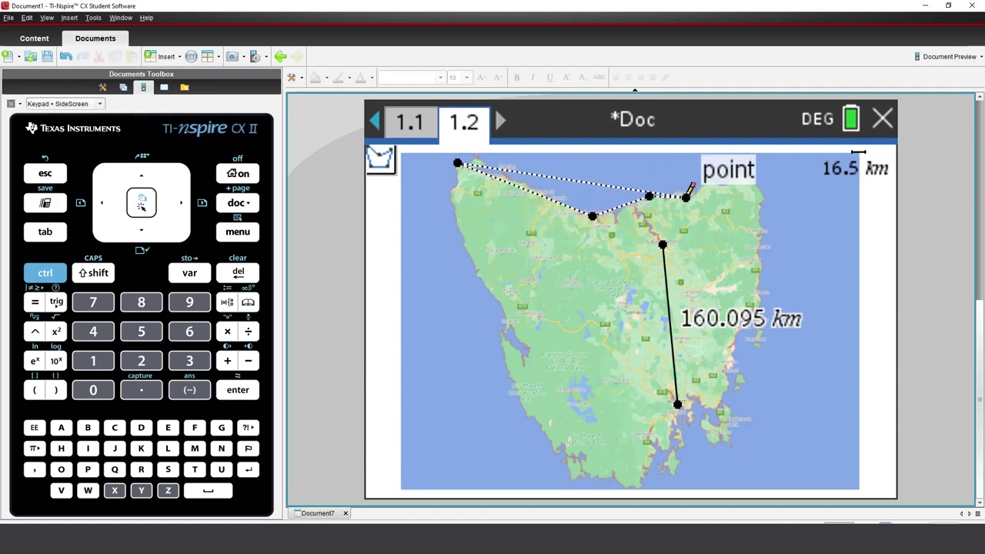
click(686, 197)
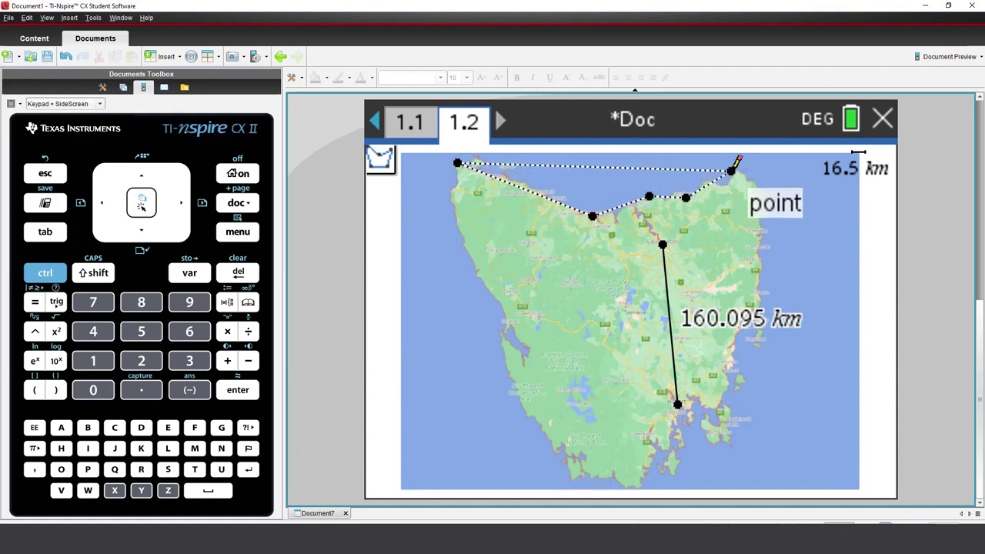
click(732, 171)
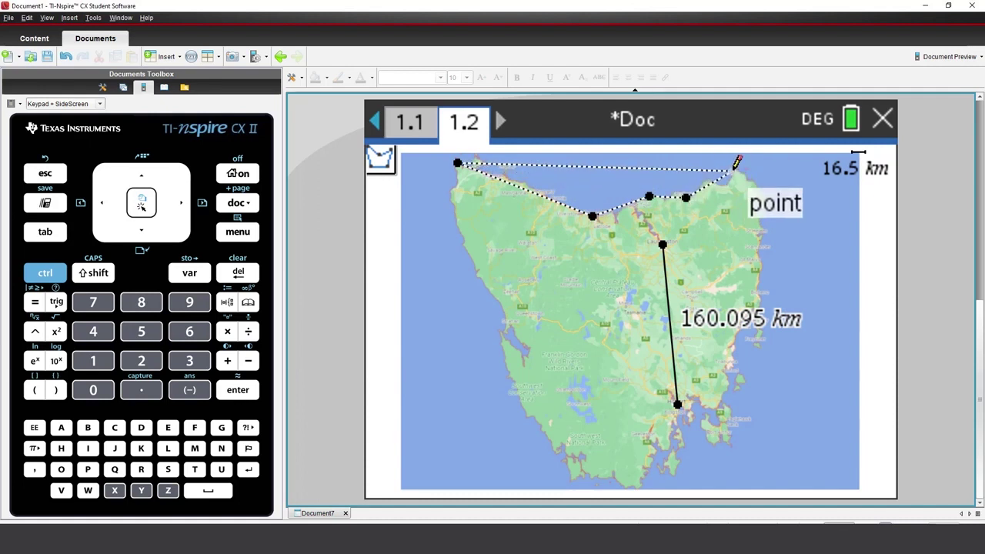
Continue the polygon down the east coast, around the southern tip, up the west coast, closing it at the first vertex
click(766, 200)
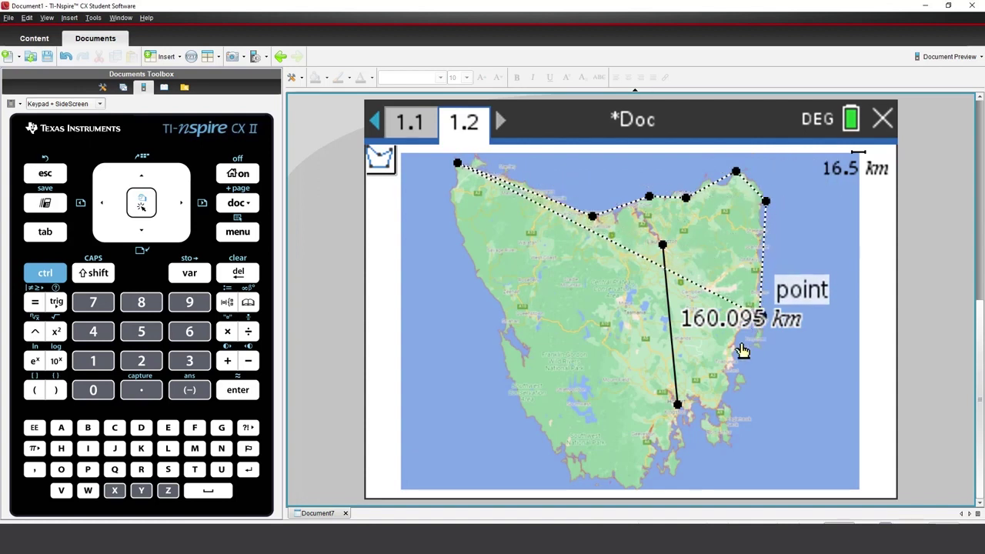
click(725, 373)
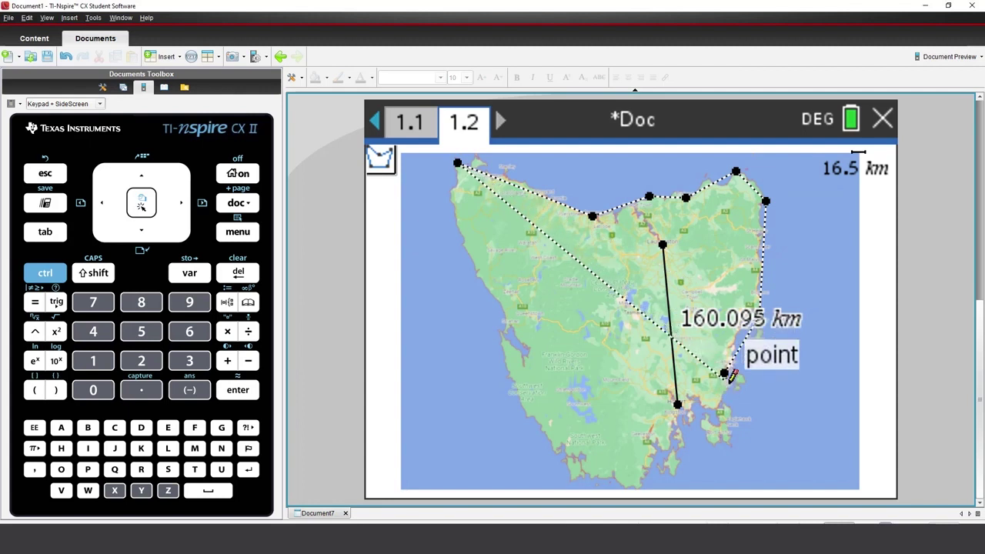
click(727, 385)
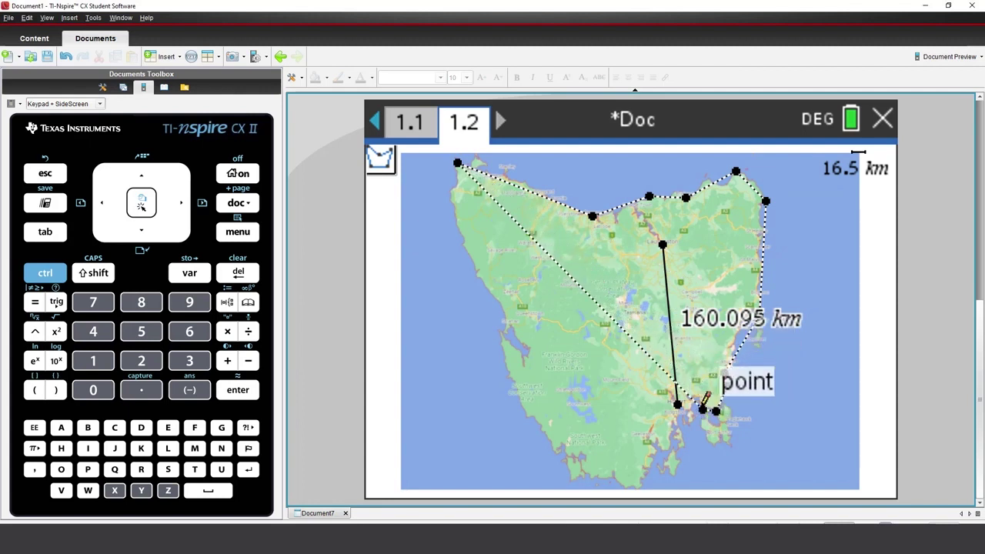
click(701, 407)
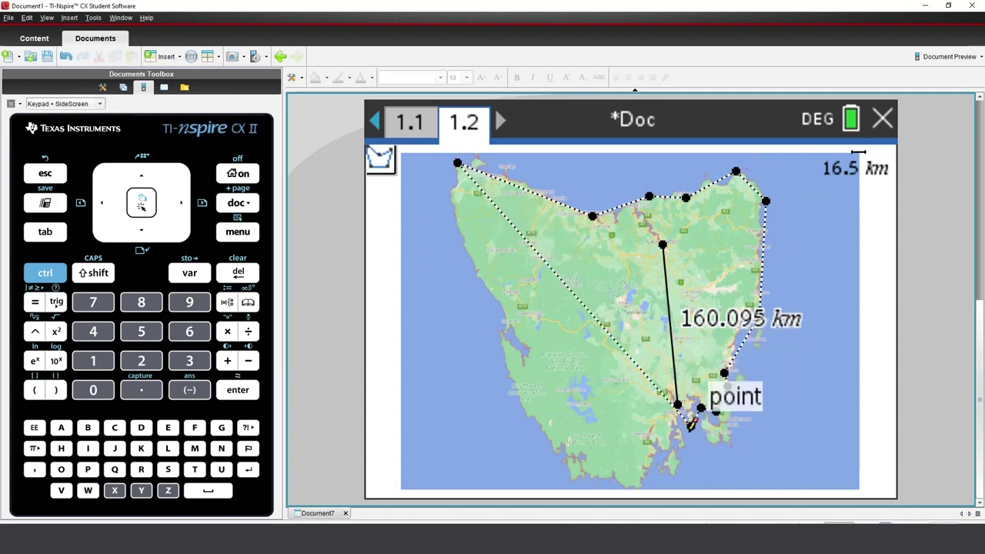
click(640, 488)
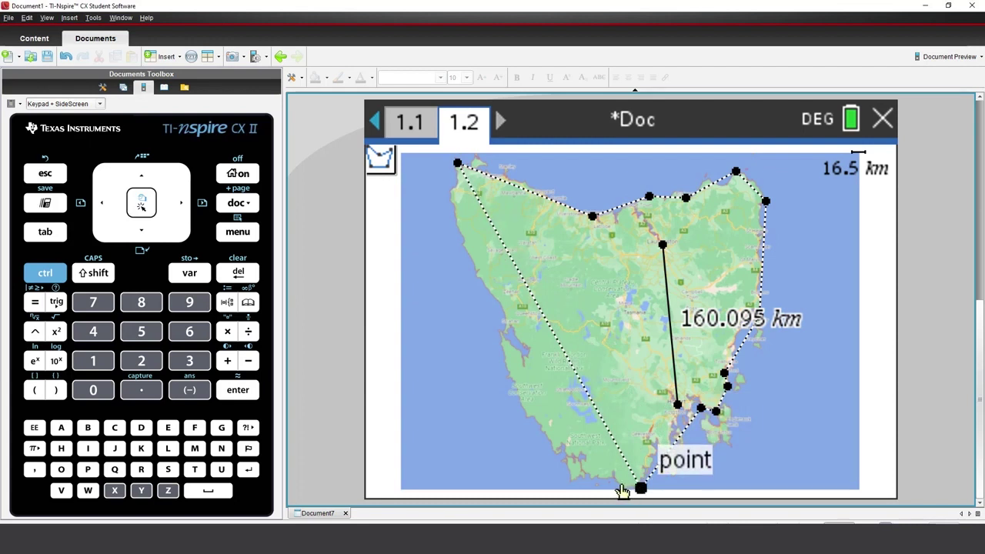
click(572, 478)
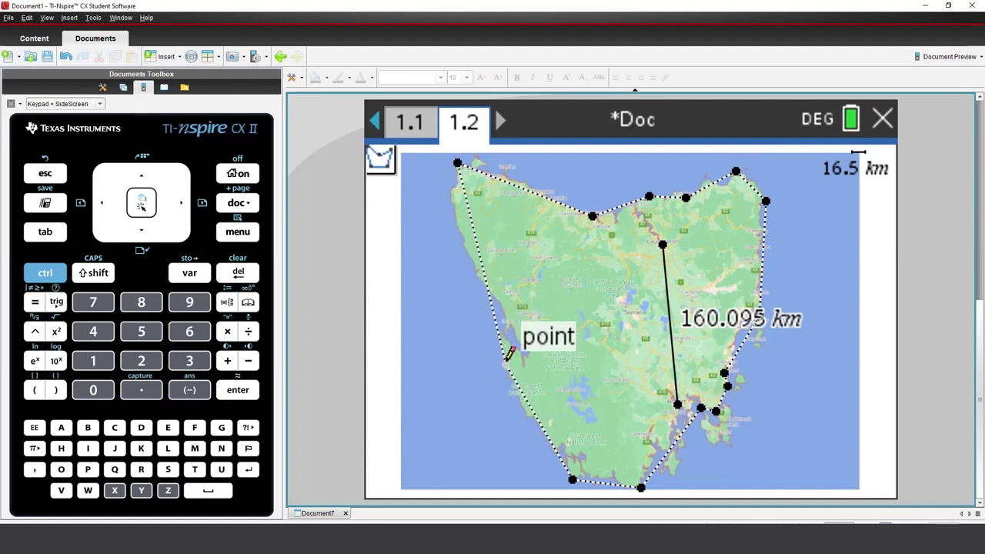
click(506, 362)
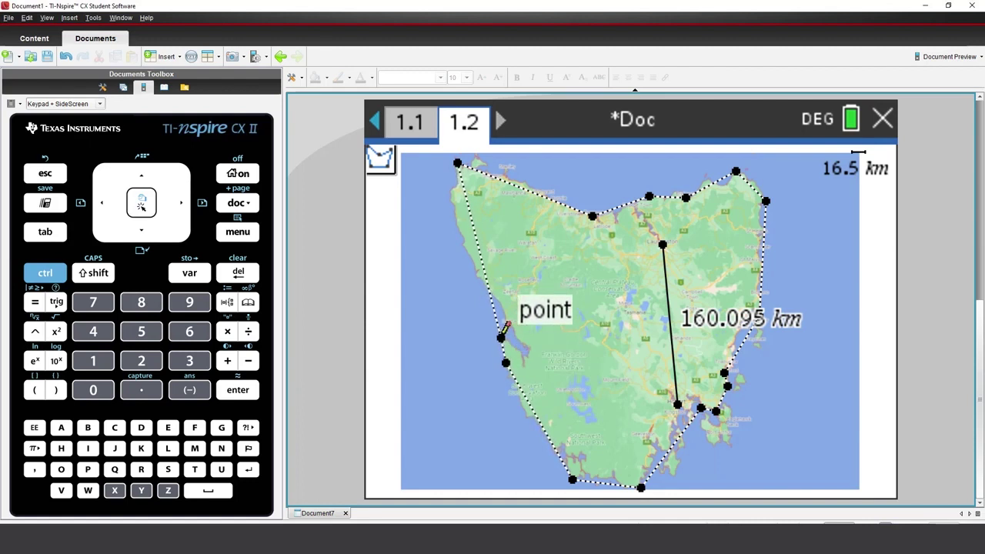
click(502, 336)
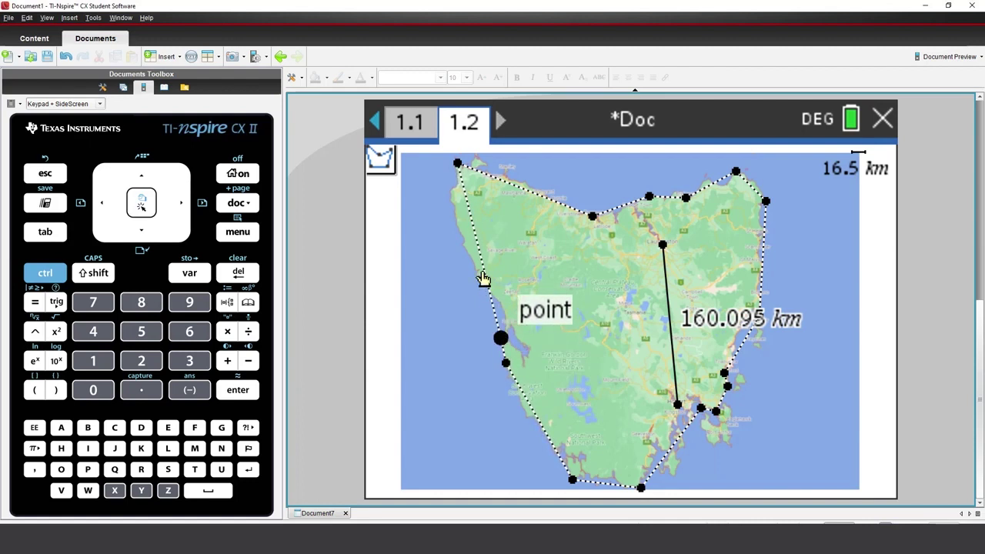
click(458, 164)
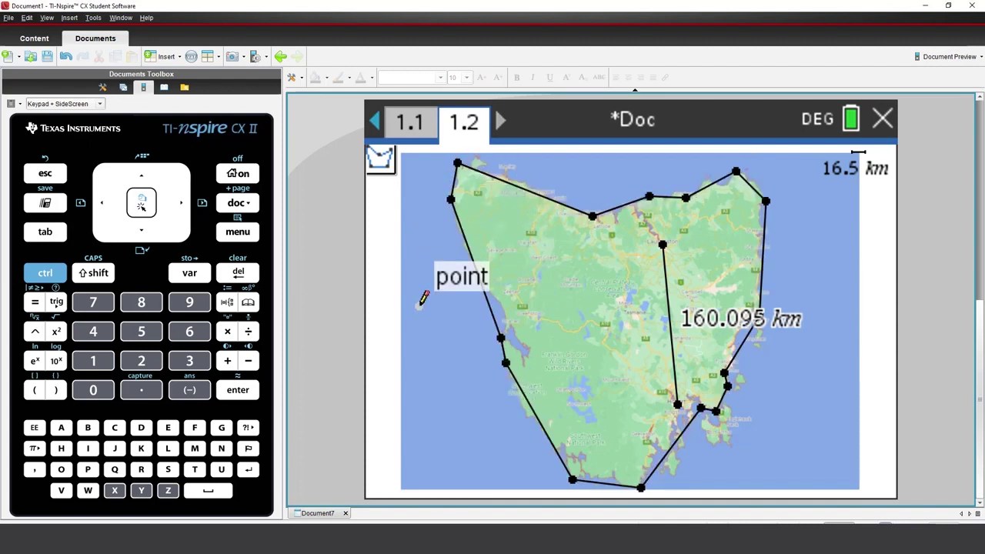
Measure the Tasmania polygon's area and place the 6.5E+4 km² label inside the outline
click(241, 233)
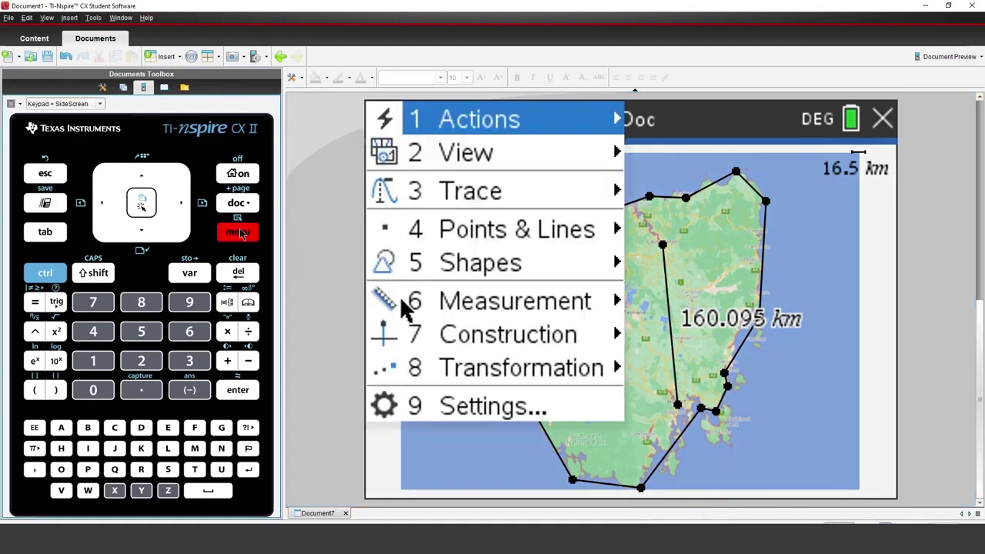
click(178, 339)
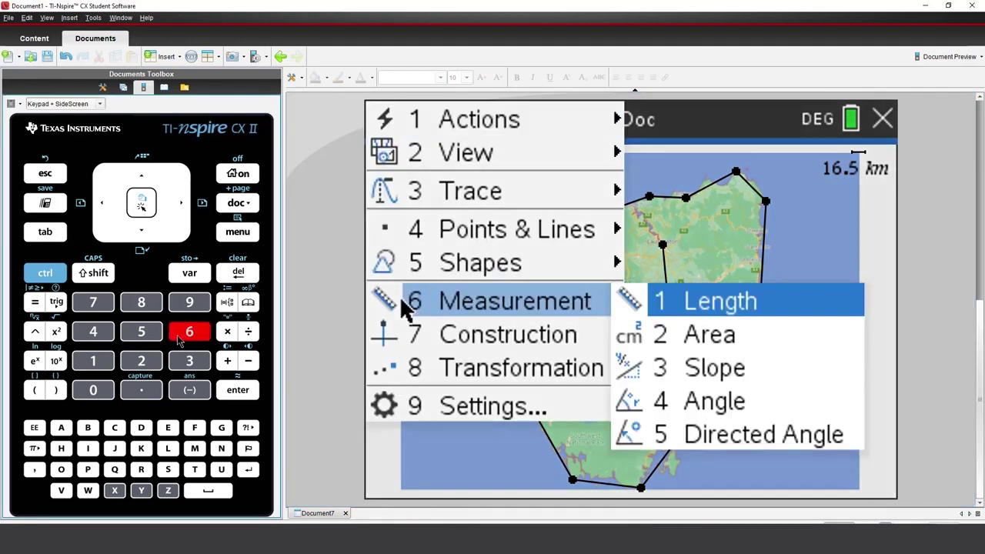
click(144, 364)
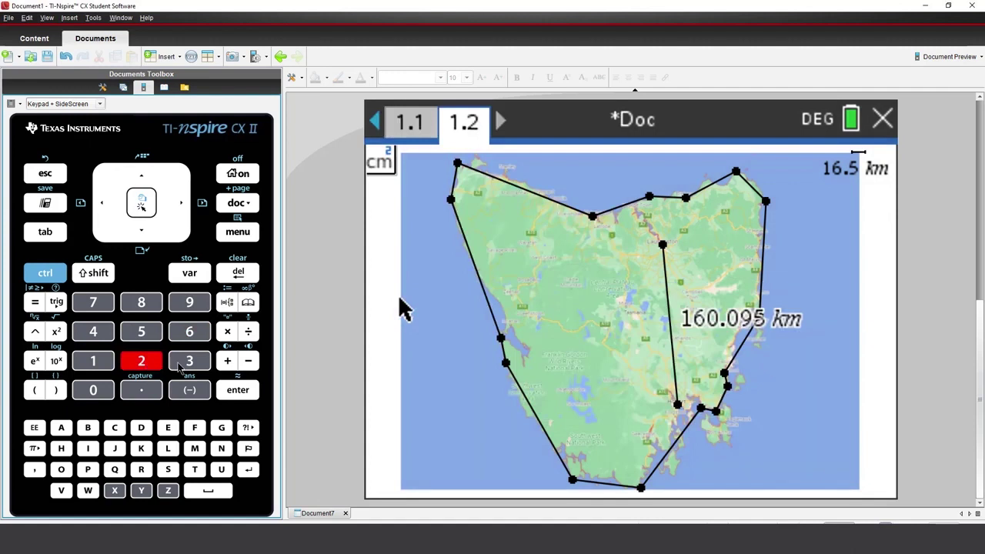
click(494, 321)
click(497, 241)
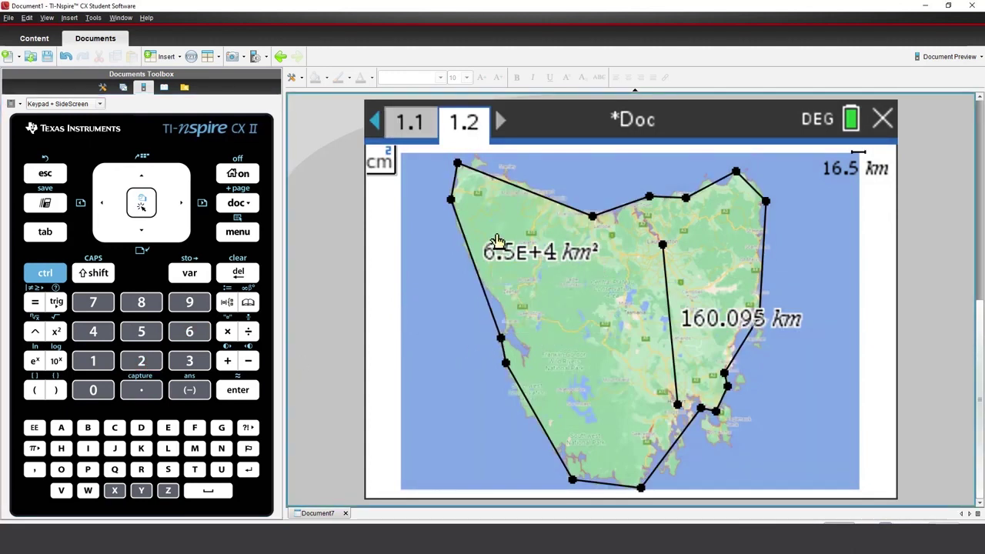
Set the area label's precision to 3 decimals, showing 65490.421 km²
right_click(542, 255)
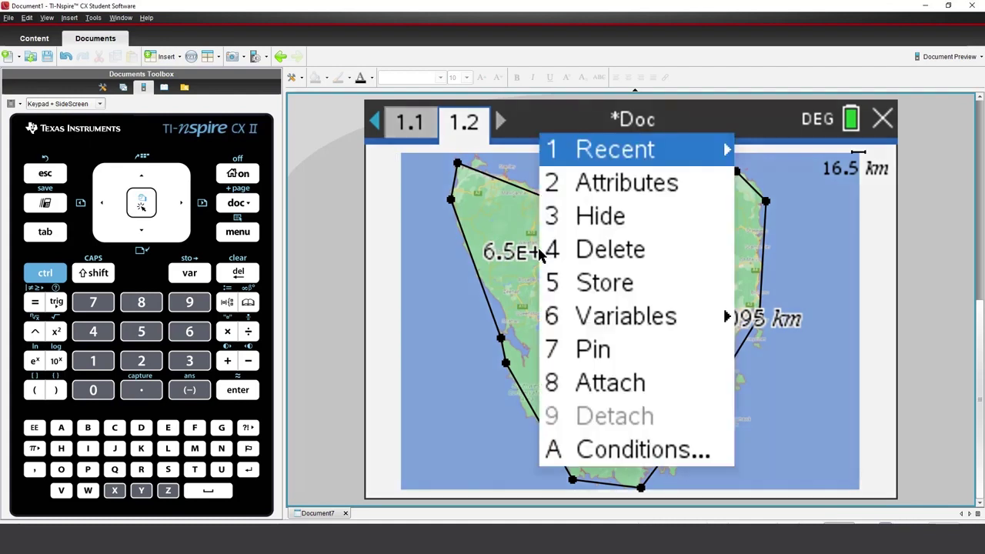
click(603, 190)
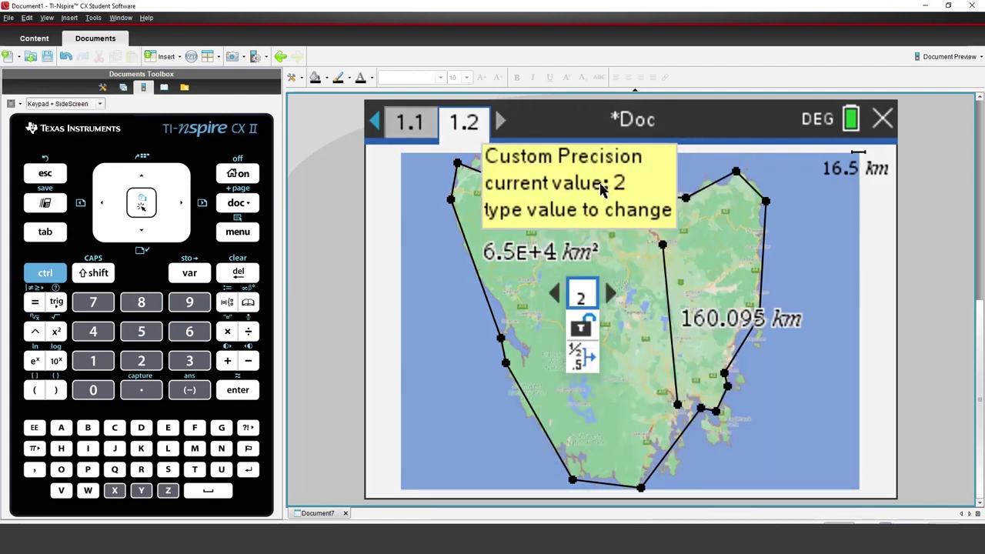
key(Right)
key(Return)
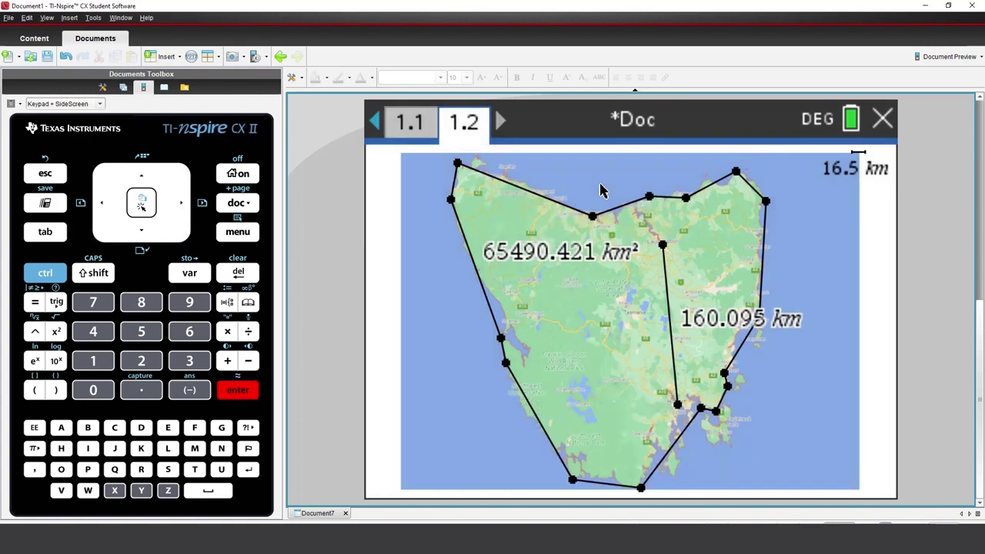